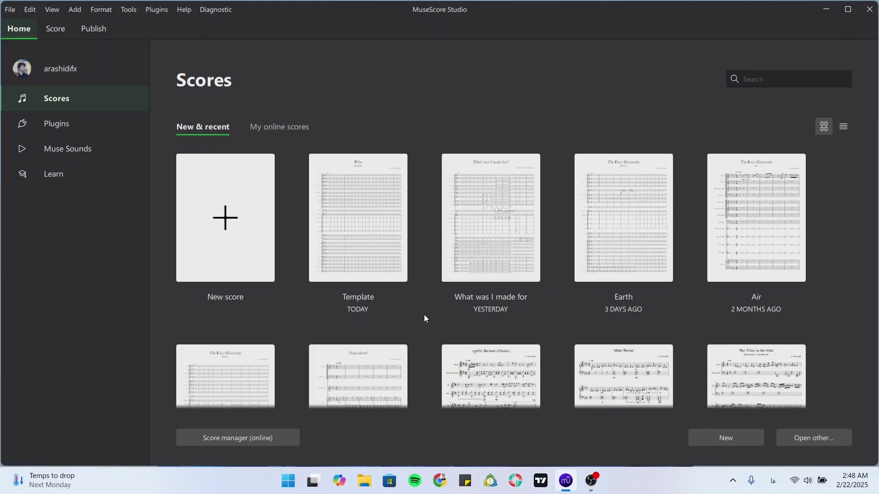
- Switch to MuseHub from the system's background apps and show its Muse Sounds section
click(733, 480)
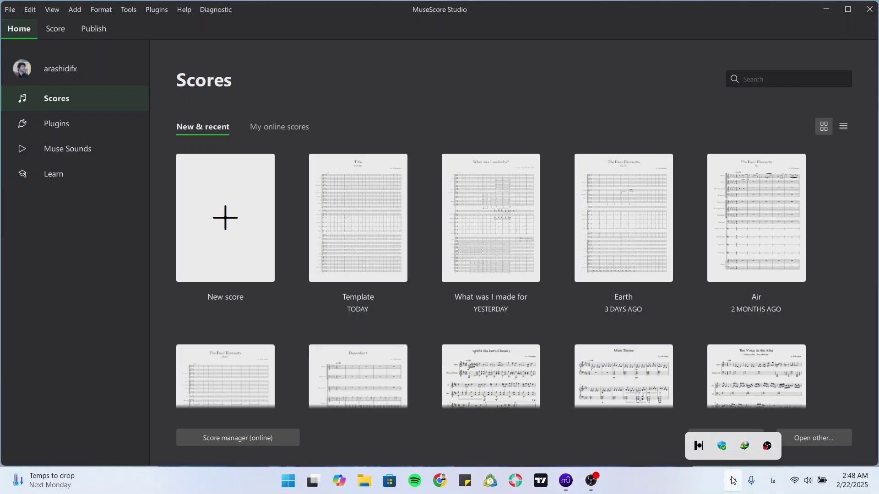
click(698, 446)
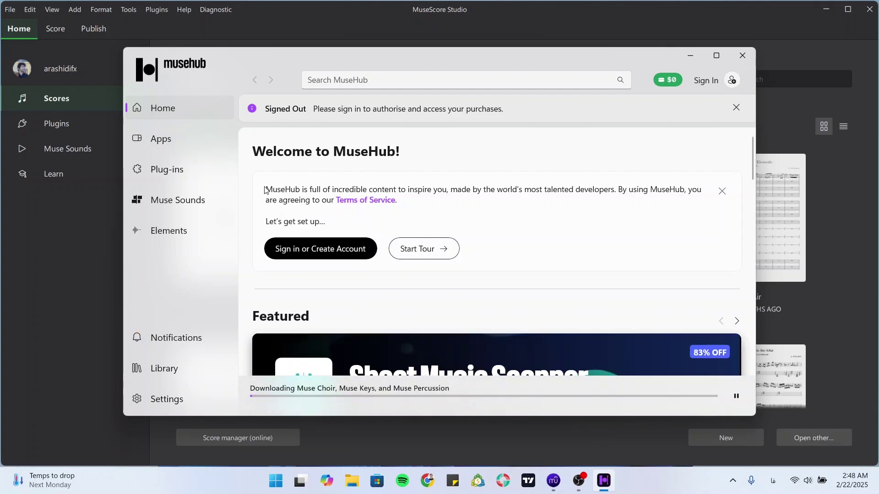
click(165, 206)
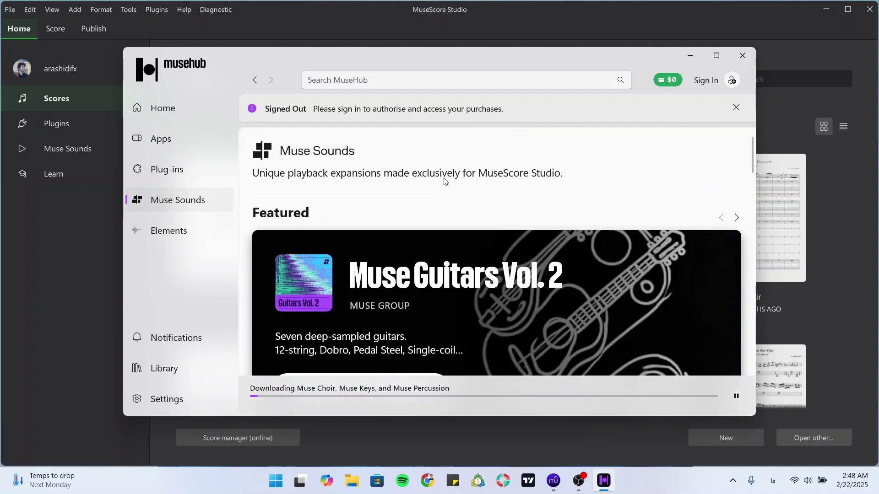
- Look through the featured, latest, favourite and free Muse Sounds libraries and their download status
scroll(442, 181, down, 5)
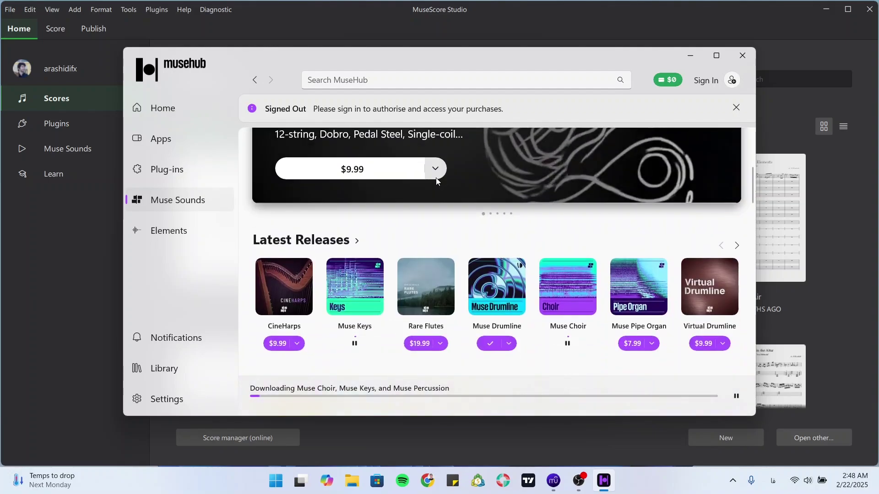
scroll(437, 181, down, 1)
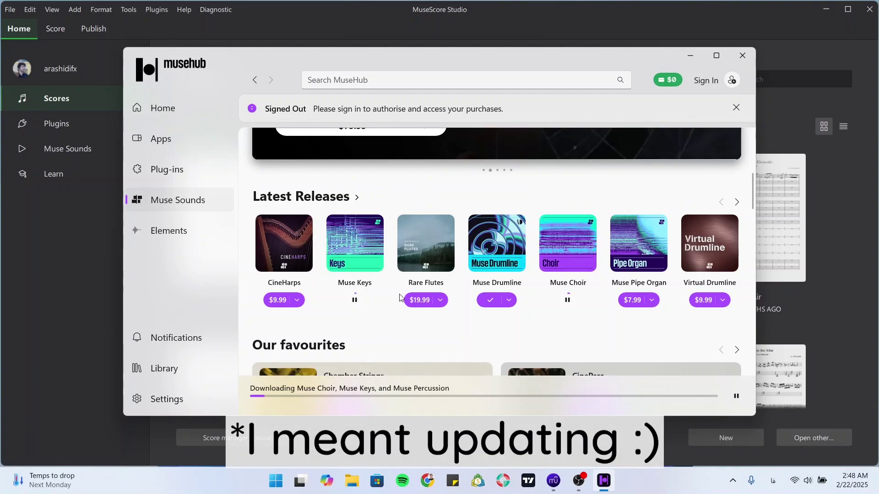
scroll(391, 288, up, 2)
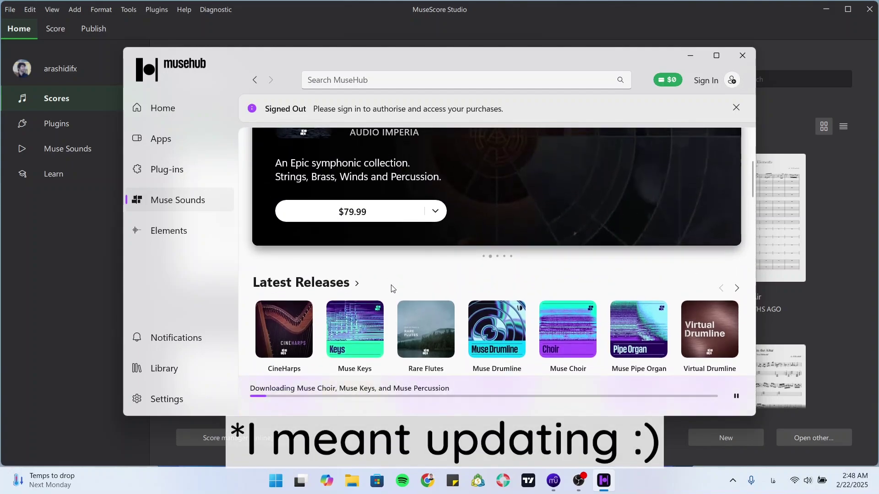
scroll(393, 275, up, 3)
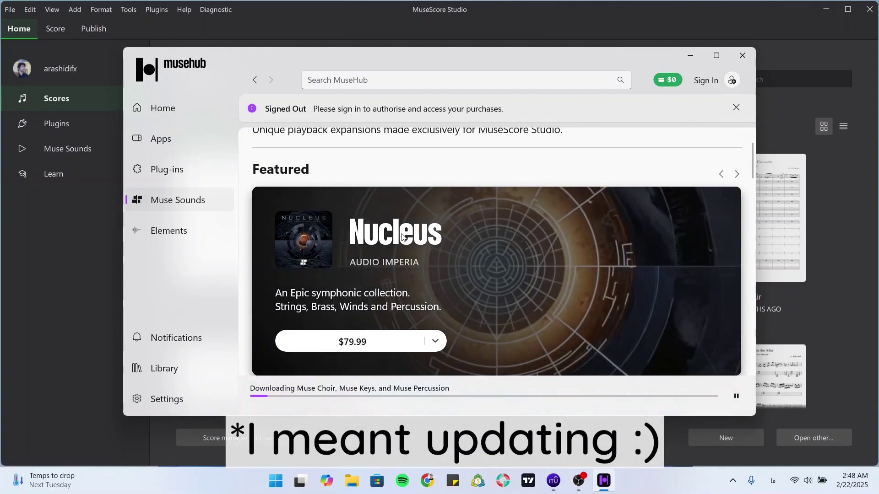
scroll(402, 237, down, 2)
scroll(402, 236, down, 2)
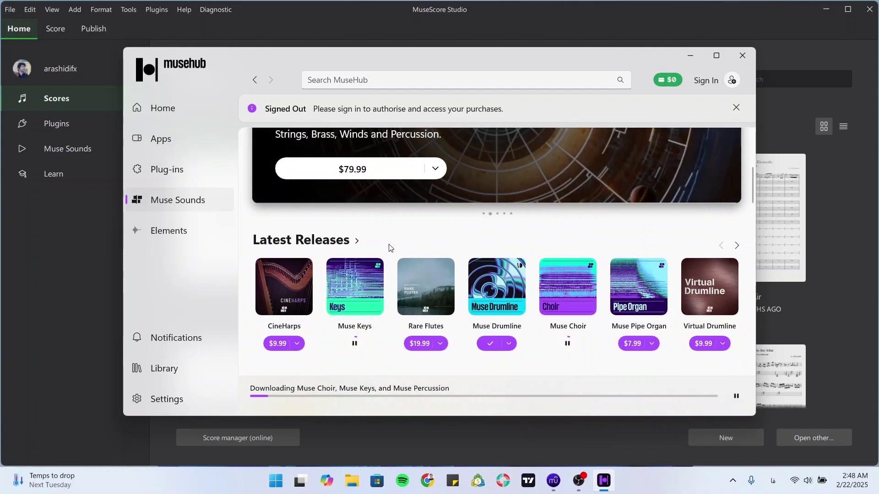
scroll(390, 245, down, 4)
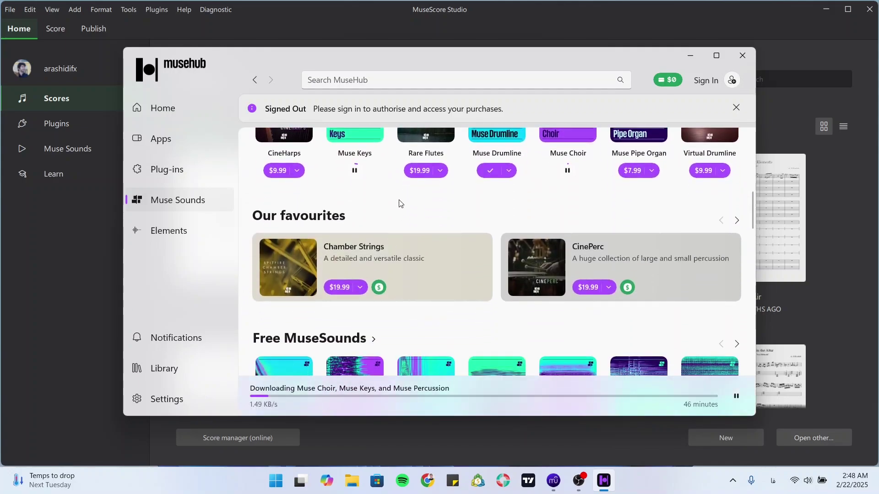
scroll(400, 202, down, 1)
scroll(399, 199, down, 3)
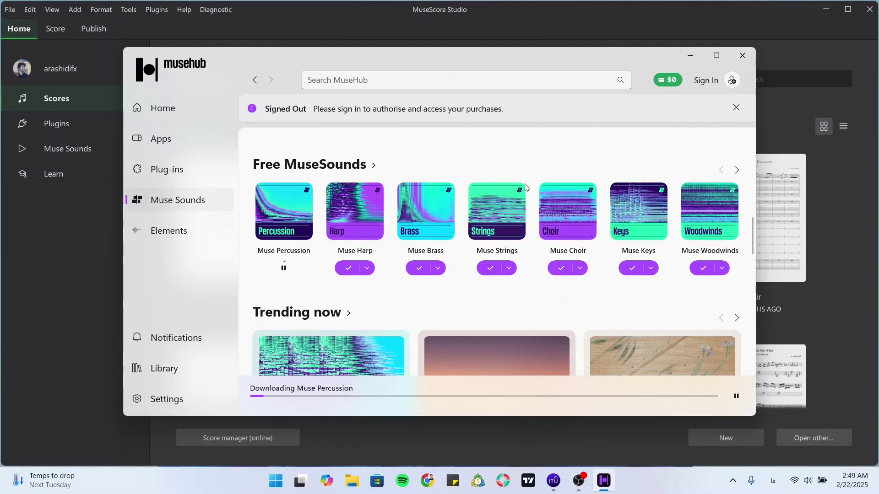
- Examine the Muse Strings details, including its size, description, articulations and update notes, and return to the Muse Sounds listing
click(497, 207)
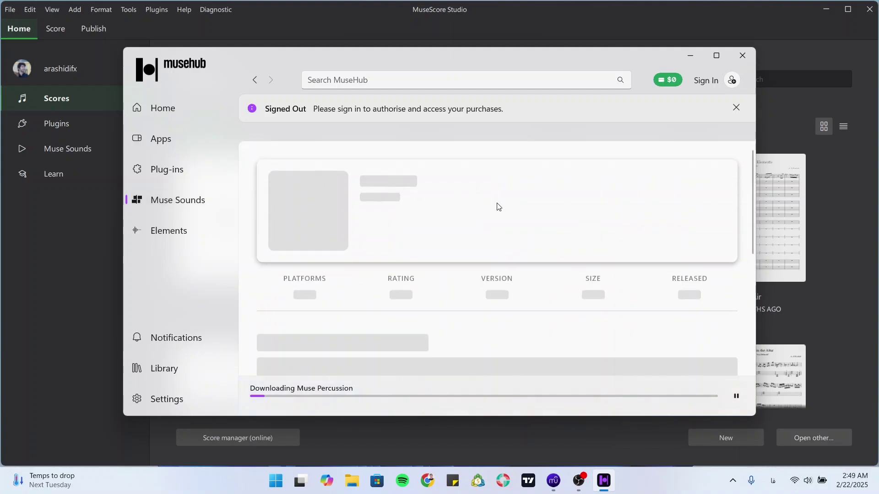
scroll(579, 242, down, 1)
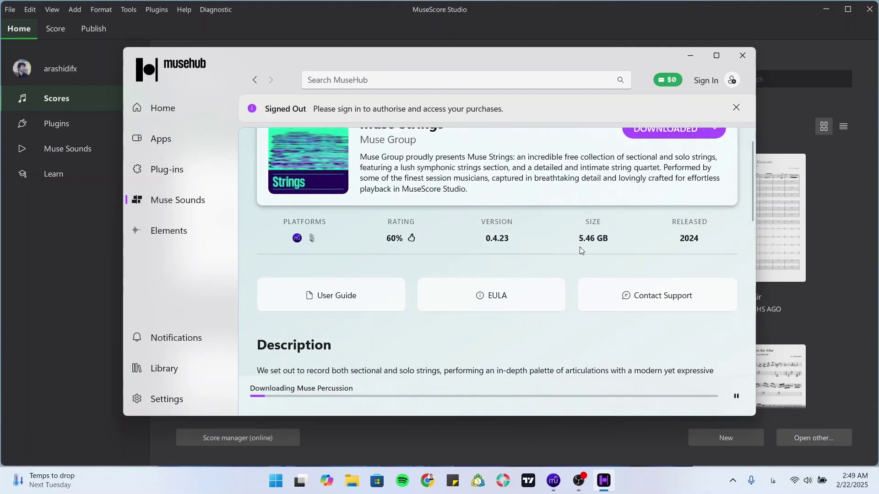
scroll(563, 250, up, 1)
scroll(469, 247, down, 10)
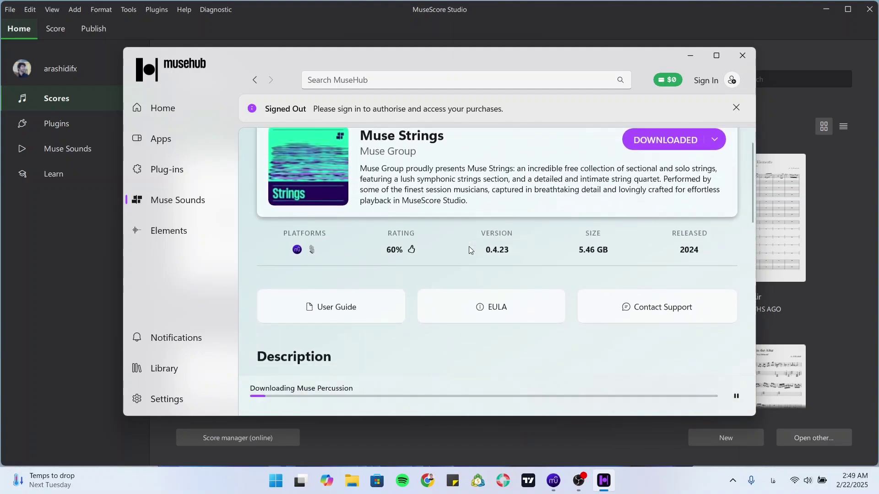
scroll(476, 266, up, 6)
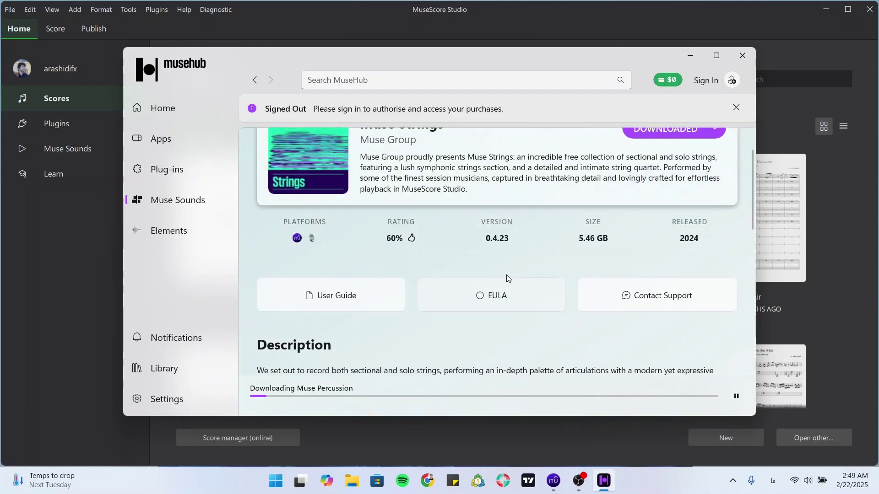
scroll(503, 277, down, 5)
scroll(503, 278, down, 2)
scroll(497, 278, up, 6)
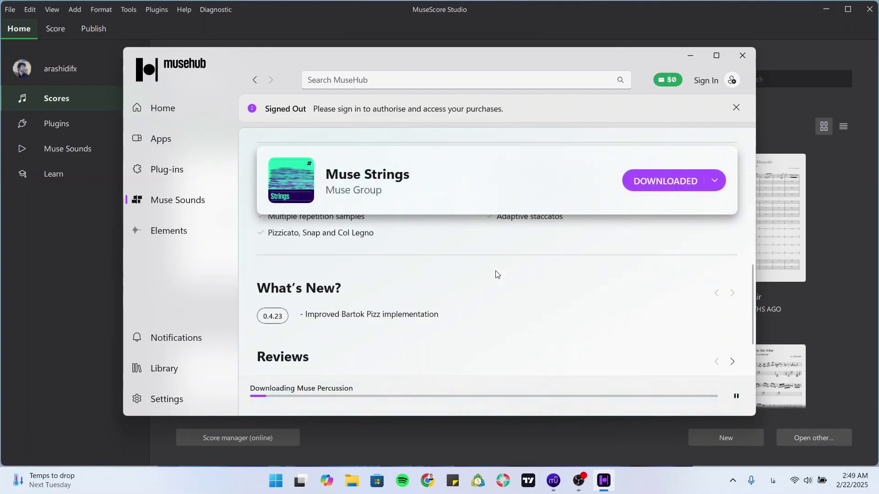
scroll(493, 277, down, 3)
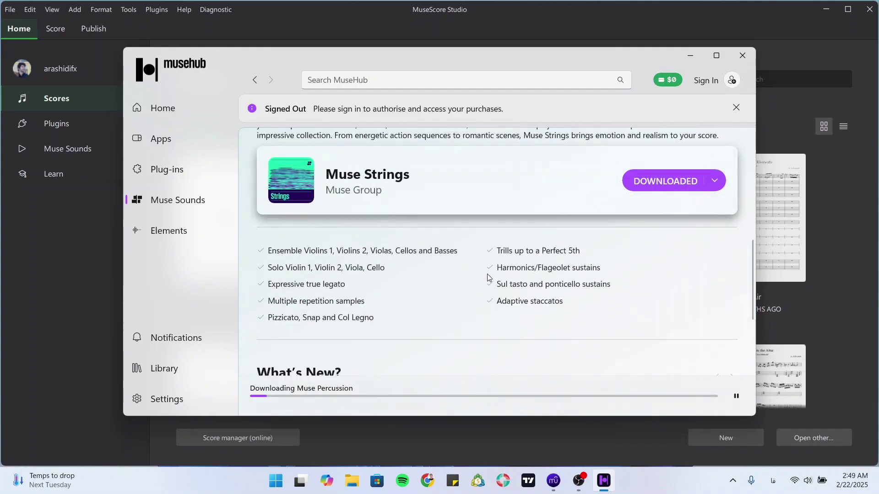
scroll(481, 282, up, 2)
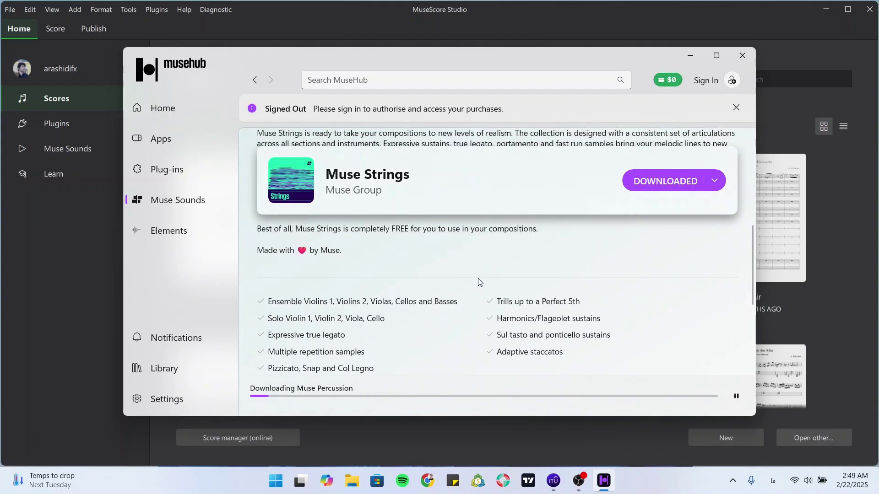
scroll(478, 278, down, 1)
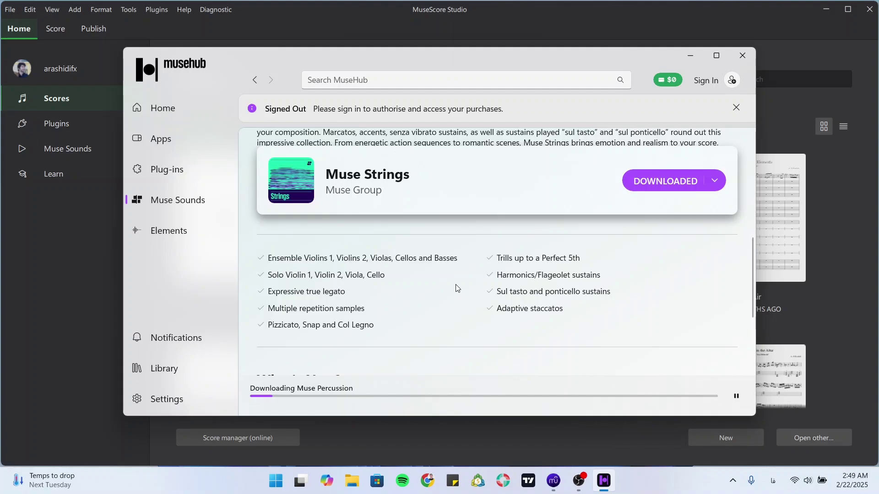
scroll(466, 290, up, 10)
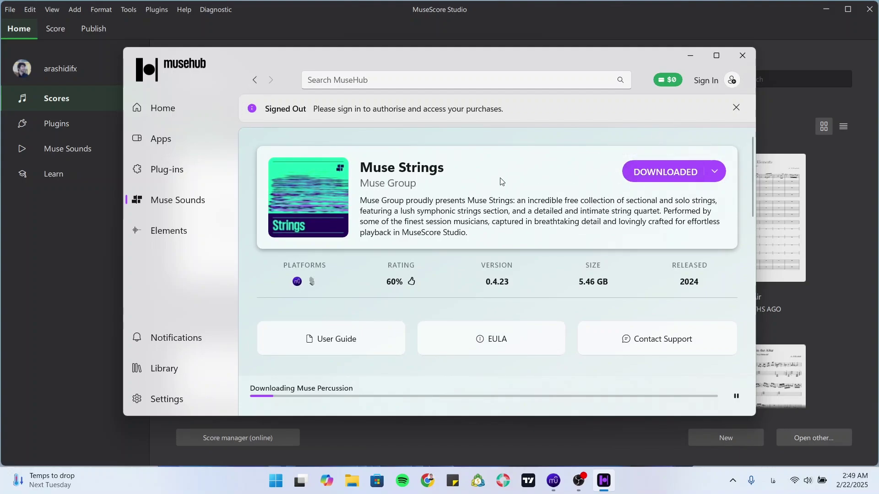
click(255, 80)
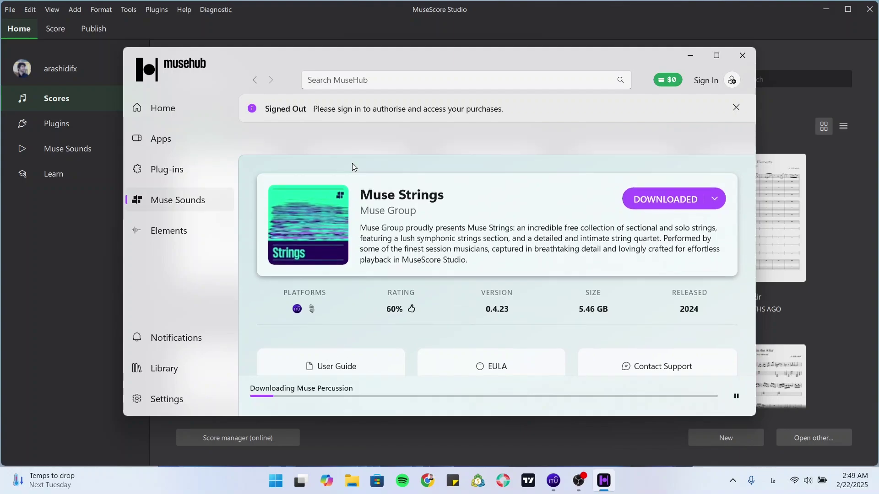
scroll(468, 216, up, 2)
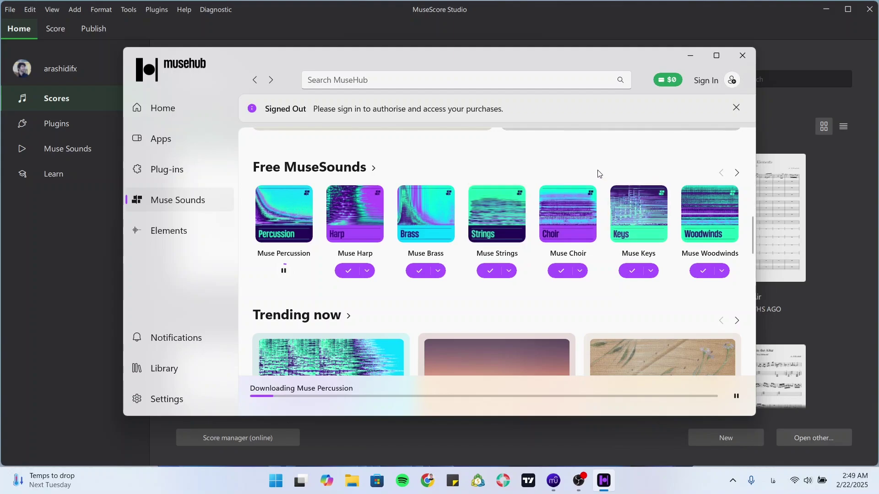
- Switch to MuseScore Studio and start a new score with Flute, Oboe and Clarinet in B♭ from the woodwinds
click(385, 33)
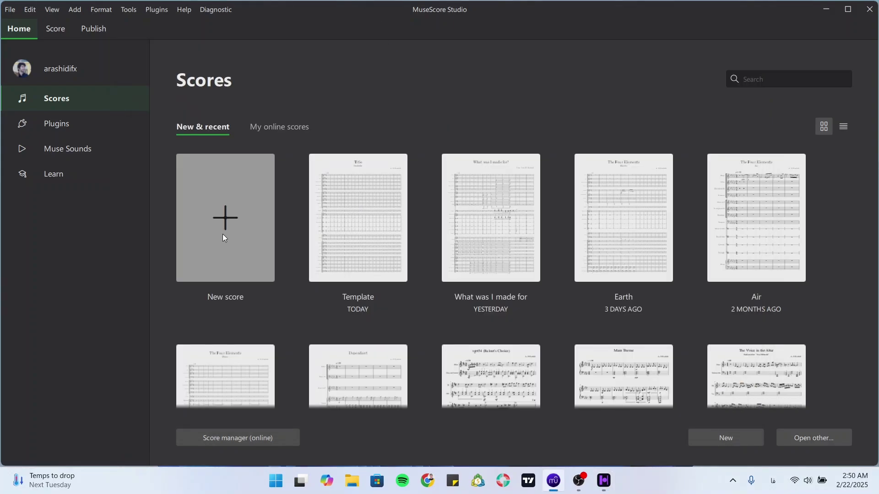
key(ctrl+n)
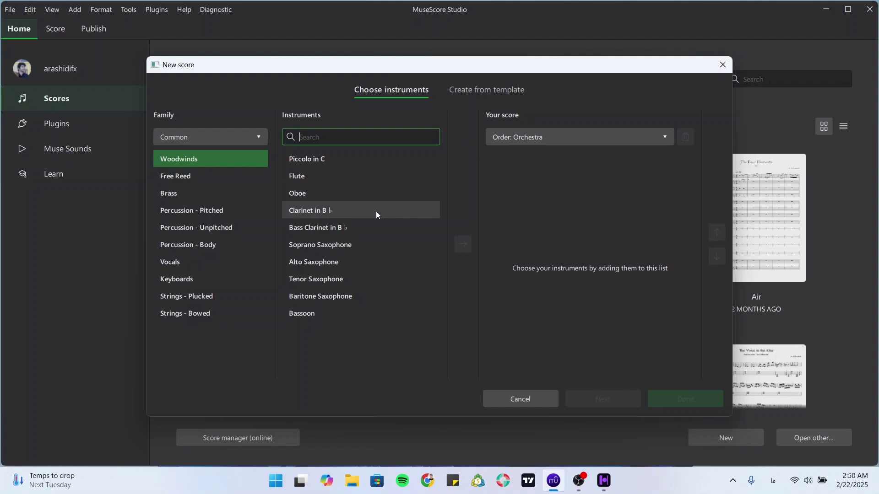
click(311, 177)
click(463, 244)
click(341, 198)
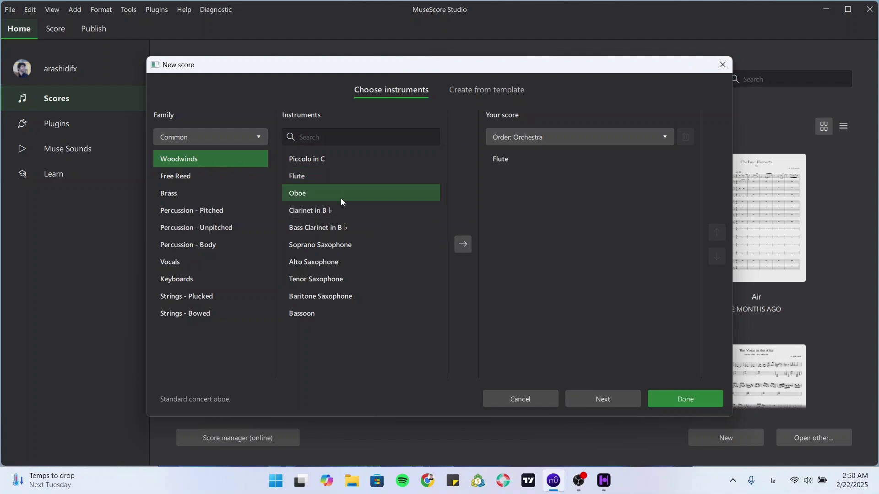
click(463, 242)
click(315, 213)
click(462, 242)
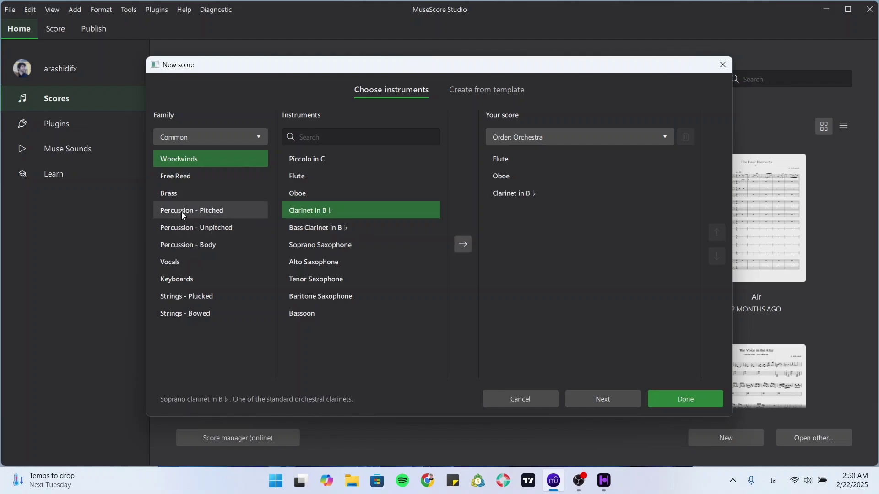
- Add the bowed strings Violin, Viola, Violoncello and Contrabass to the new score
click(197, 315)
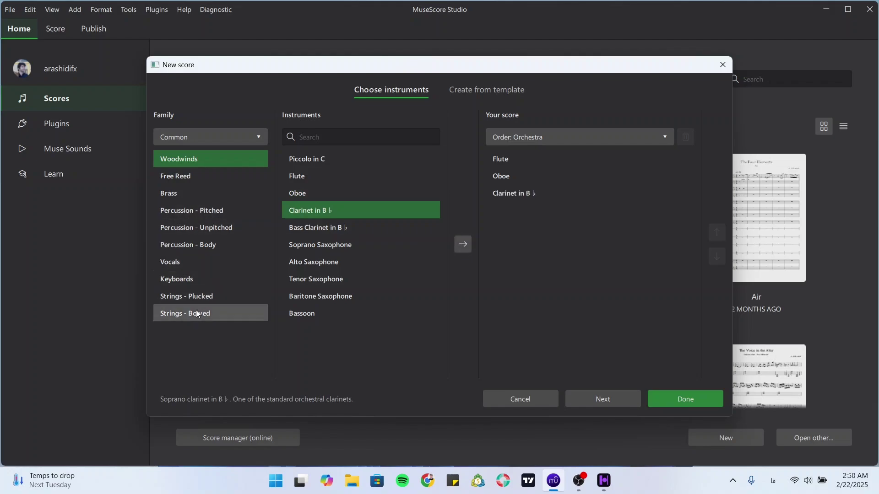
click(463, 244)
click(295, 194)
click(463, 244)
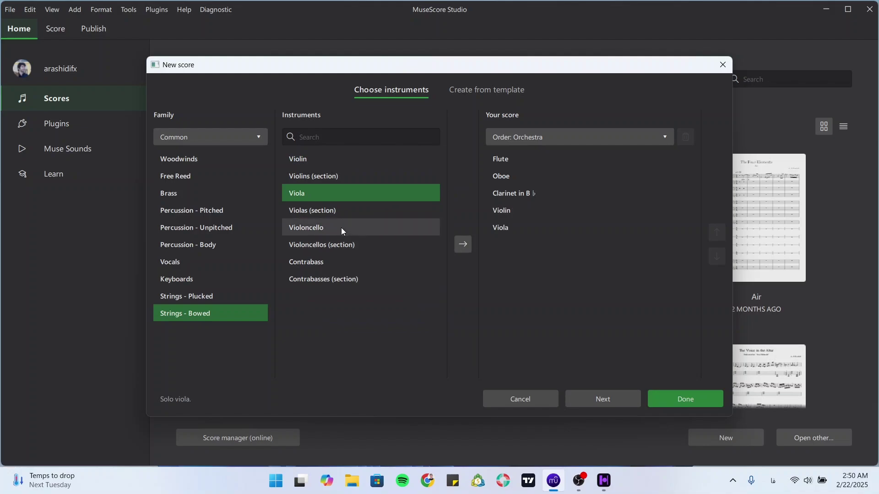
click(340, 228)
click(462, 244)
click(350, 262)
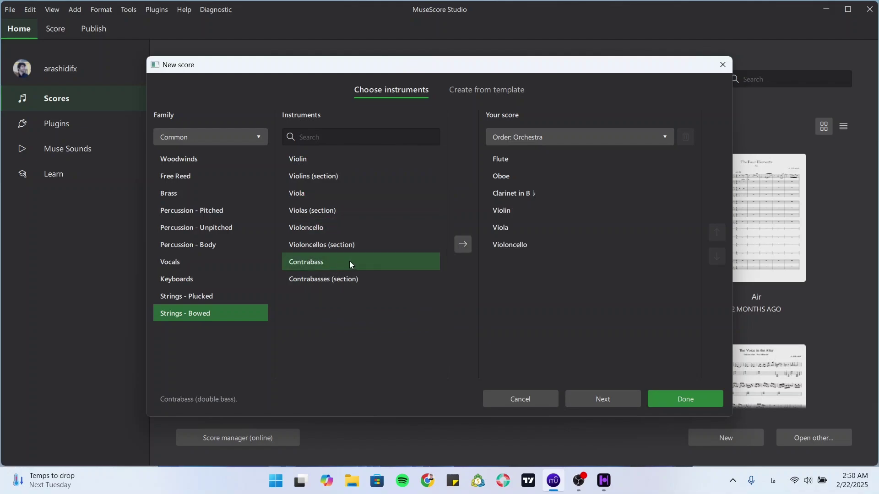
click(465, 242)
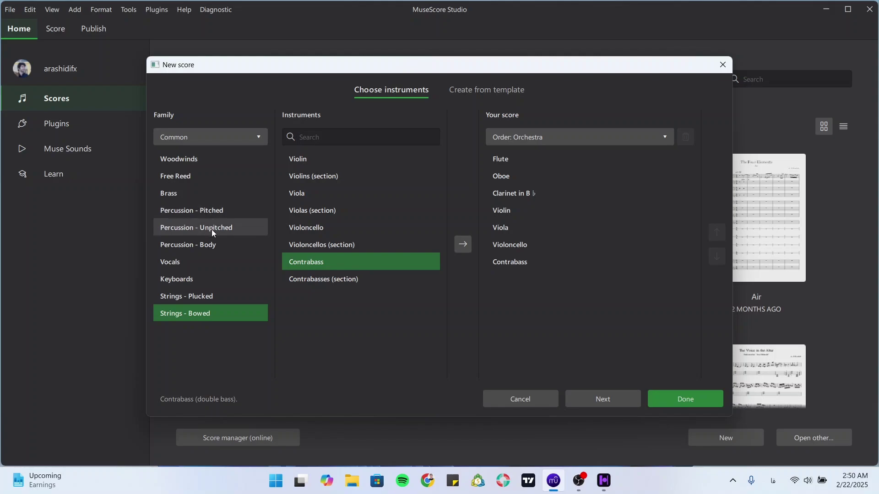
- Add Timpani from the pitched percussion and Hand Cymbals from the unpitched percussion to the new score
click(207, 210)
click(326, 152)
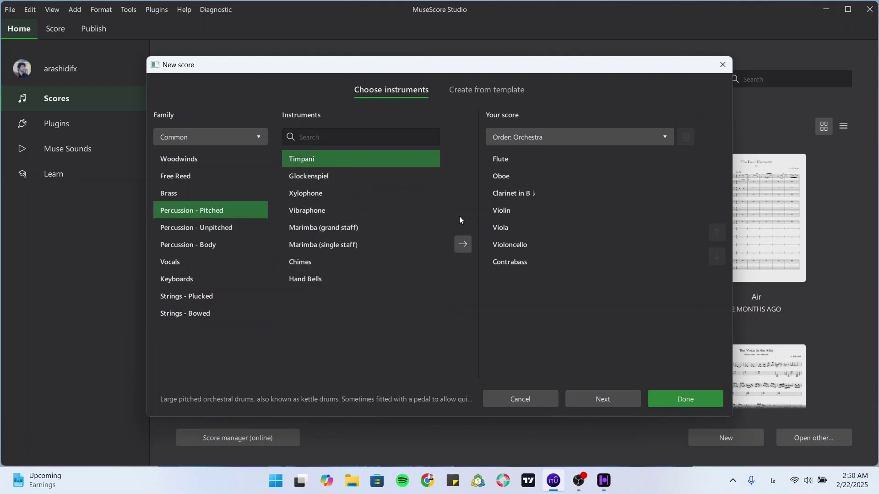
click(466, 247)
click(247, 229)
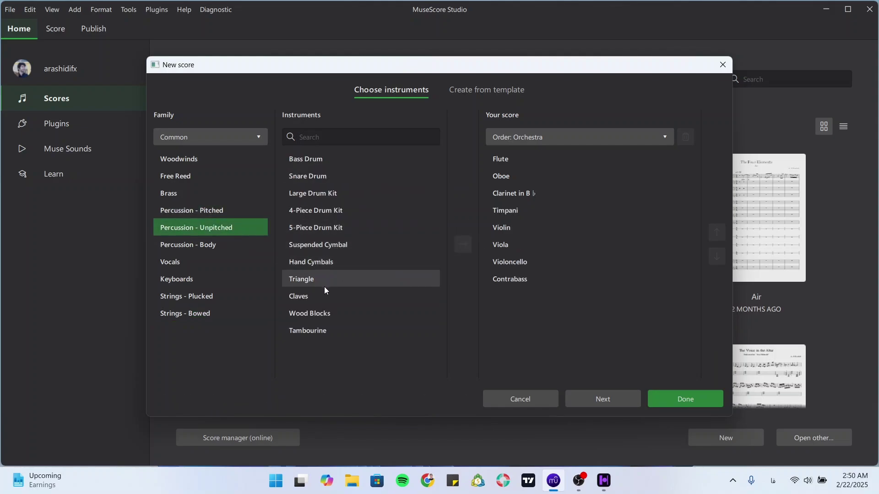
click(320, 266)
click(461, 247)
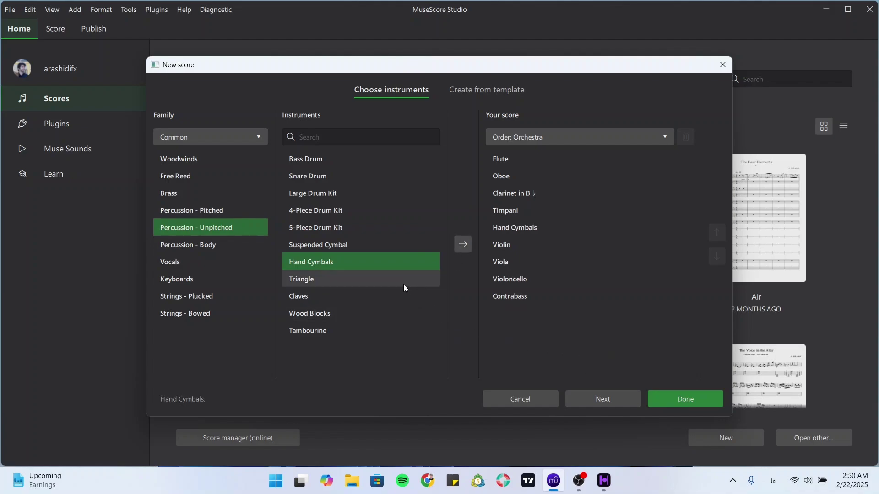
- Create the score with the default C major key, 4/4 time, tempo of 120 and 32 measures
click(595, 403)
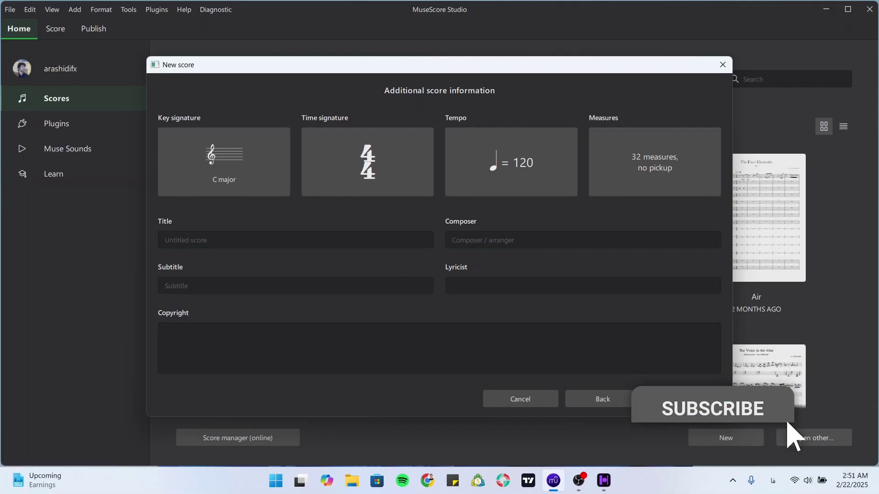
click(682, 399)
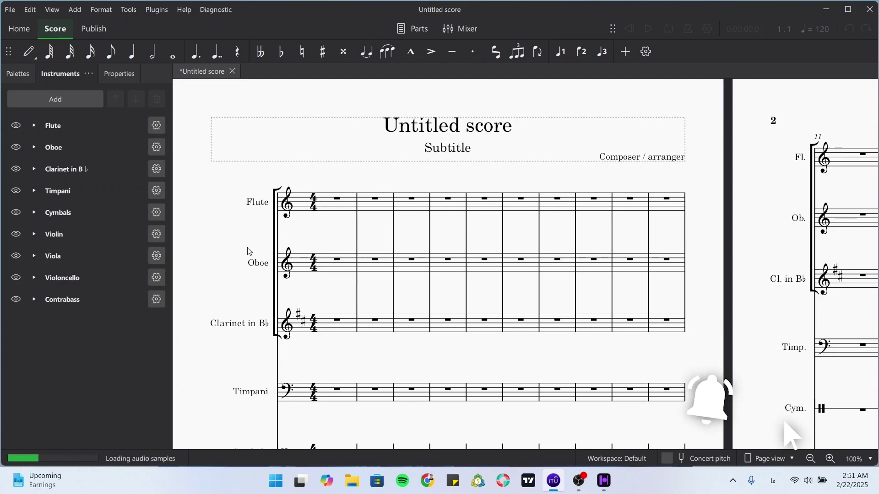
scroll(237, 252, down, 2)
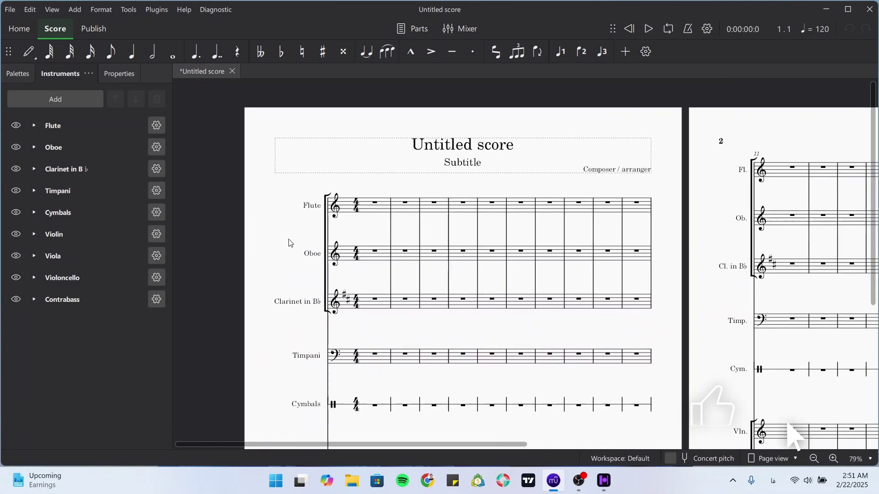
- Enter quarter notes G, A, B, C in measure 1 and D in measure 2 of the Flute staff
scroll(287, 241, left, 2)
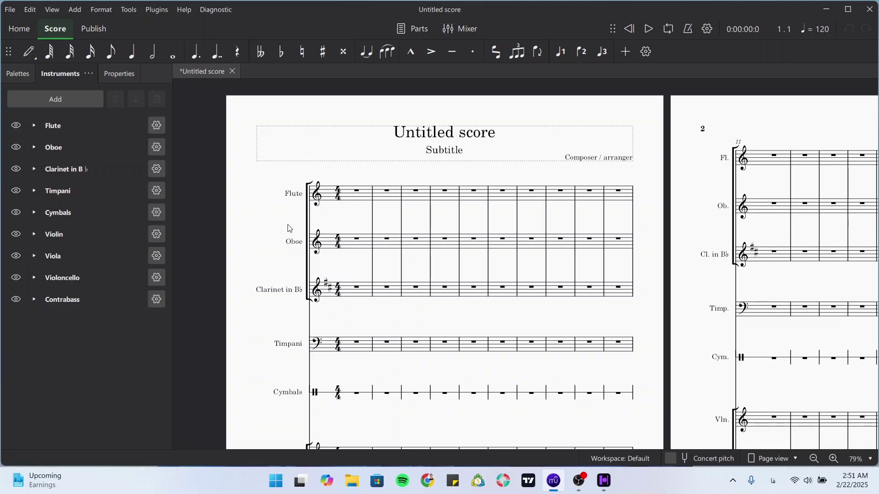
scroll(283, 228, right, 1)
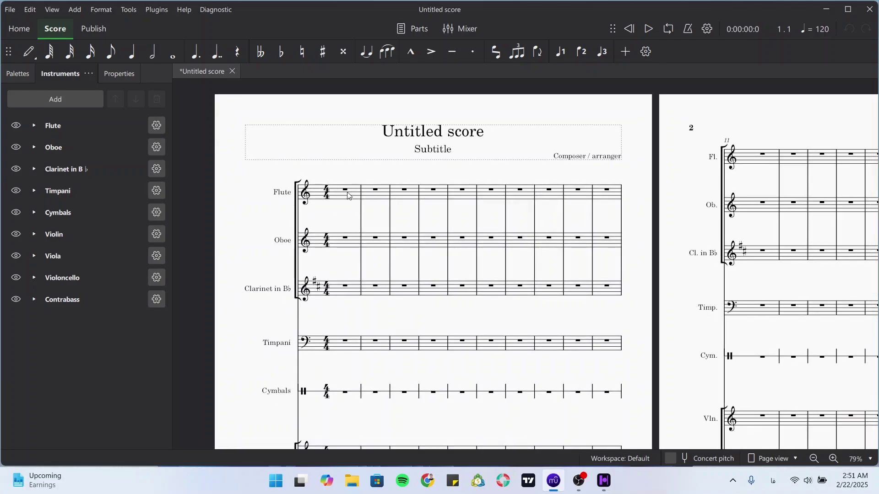
click(347, 194)
key(n)
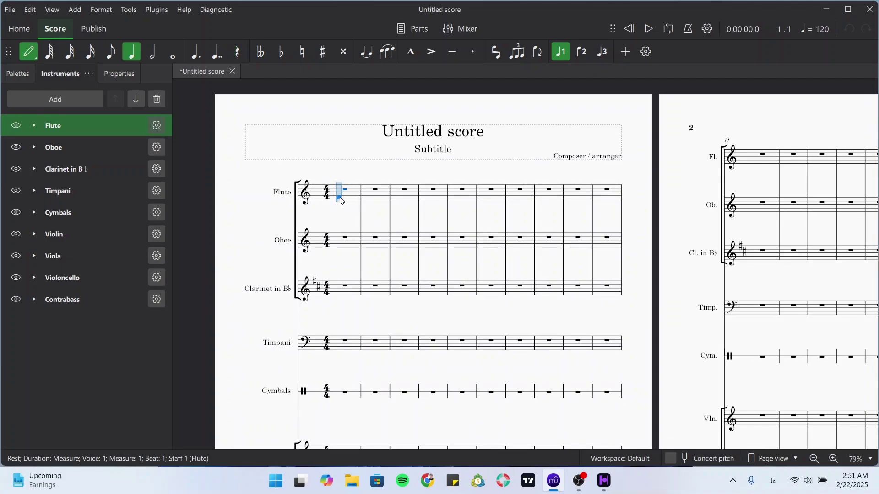
click(334, 199)
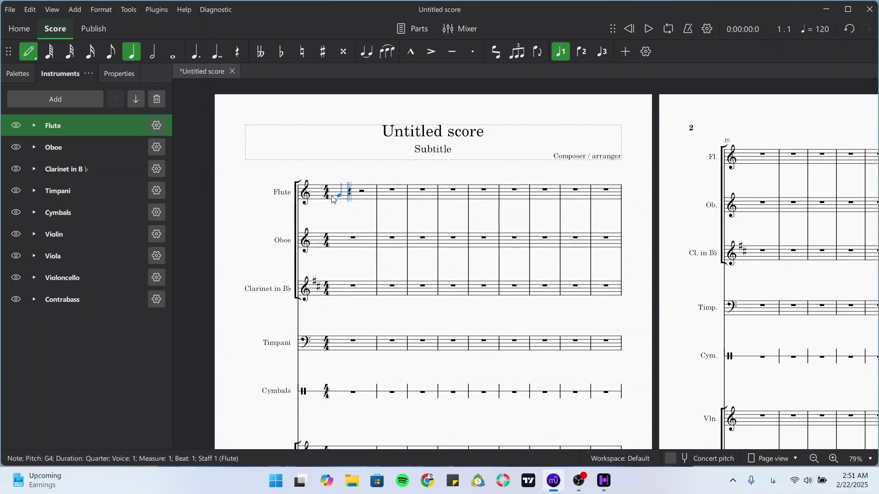
key(a)
key(b)
key(c)
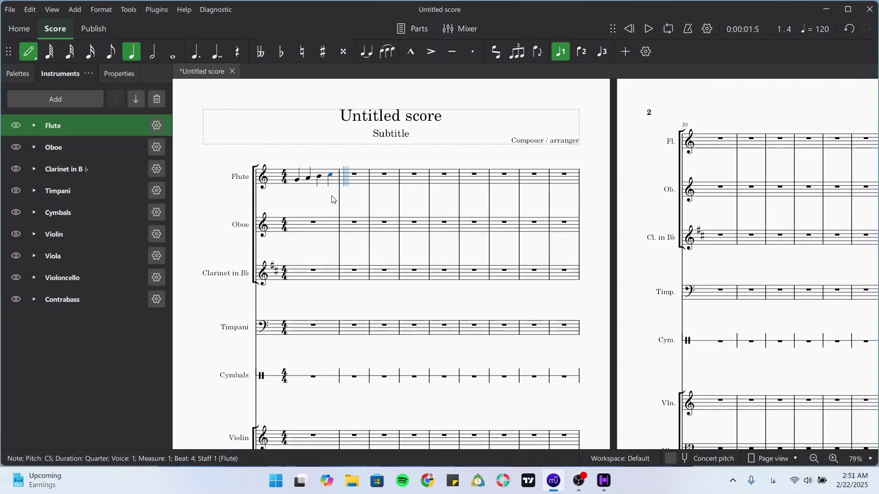
key(d)
key(Escape)
key(Escape)
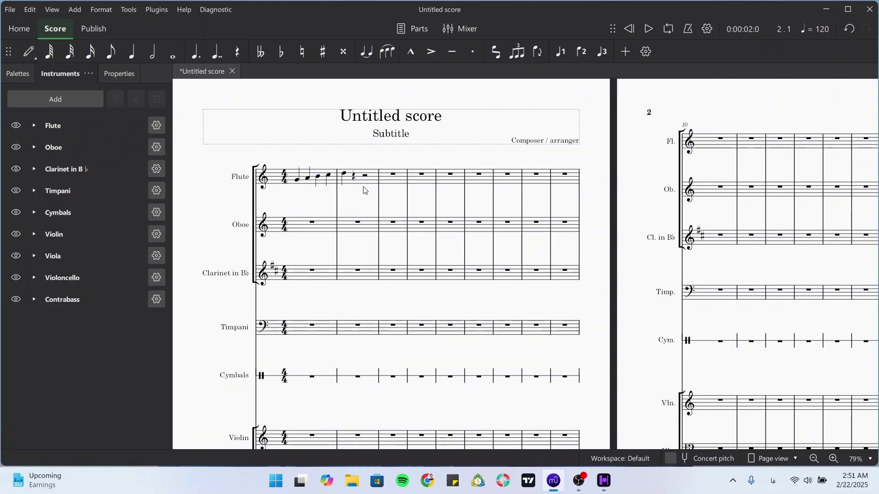
- Open the mixer and review the Flute's available sounds in Muse Sounds, VST3 and SoundFonts, including the Muse Woodwinds instruments
drag(313, 202, 320, 206)
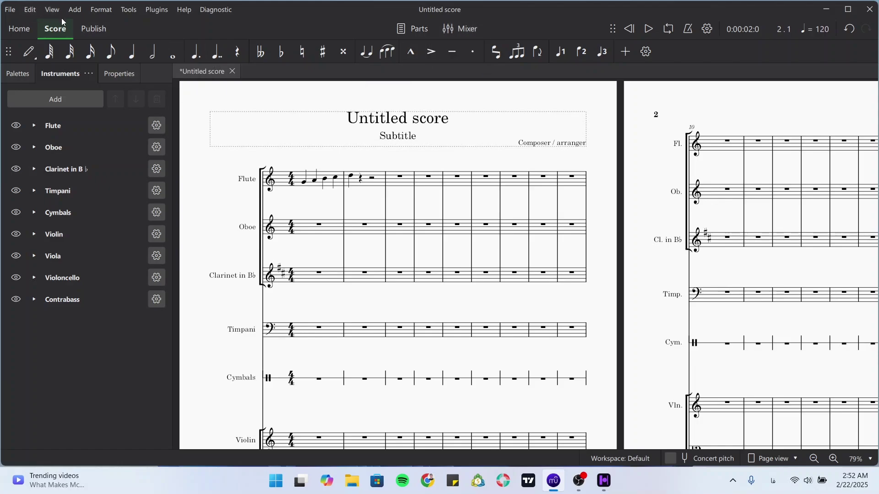
click(53, 10)
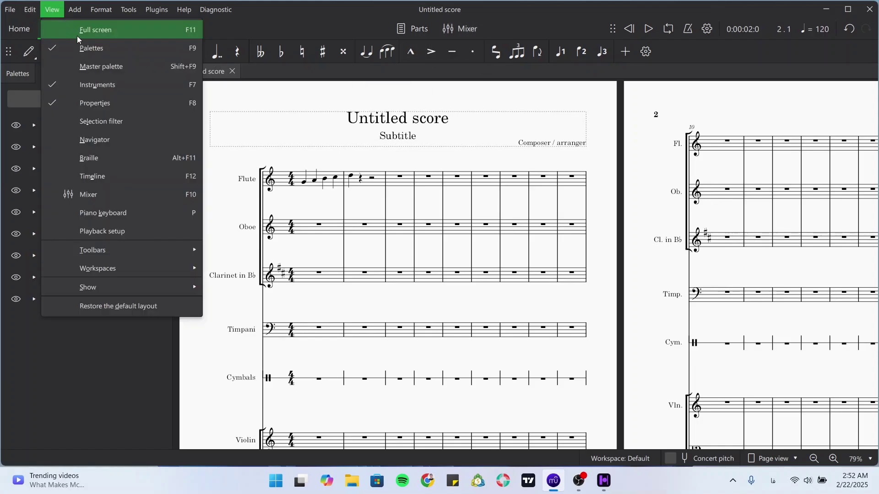
click(177, 197)
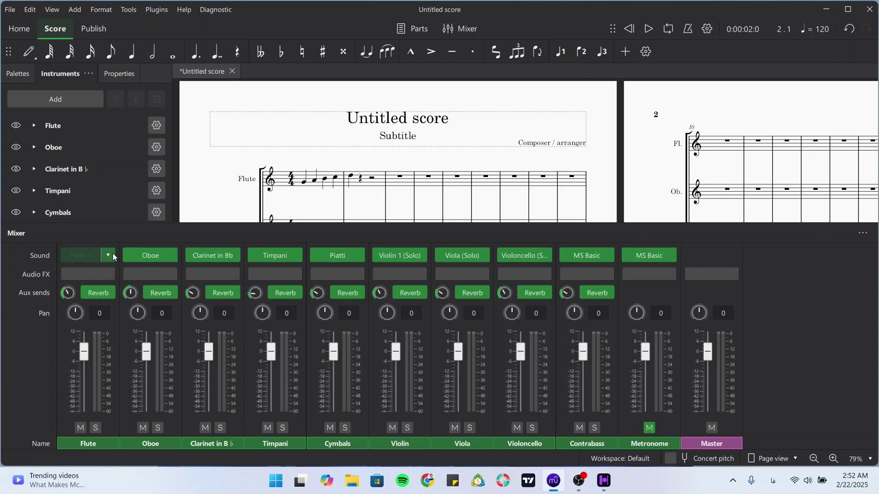
click(108, 256)
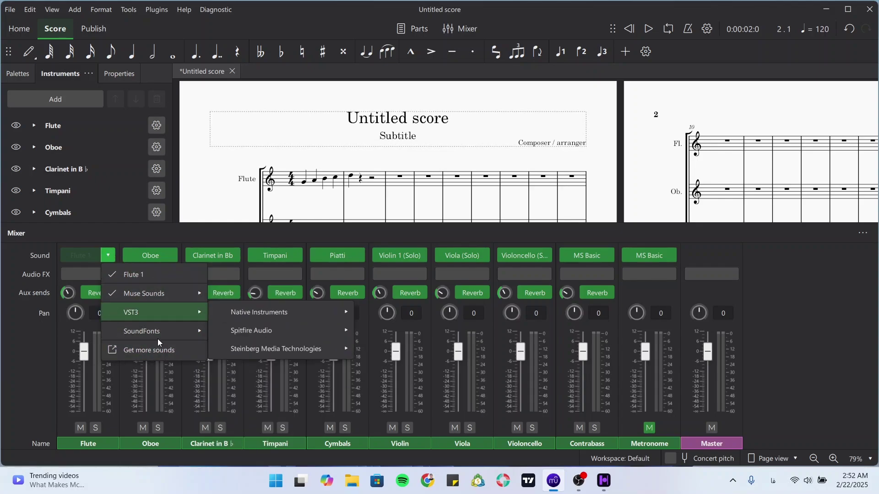
mouse_move(156, 325)
mouse_move(148, 286)
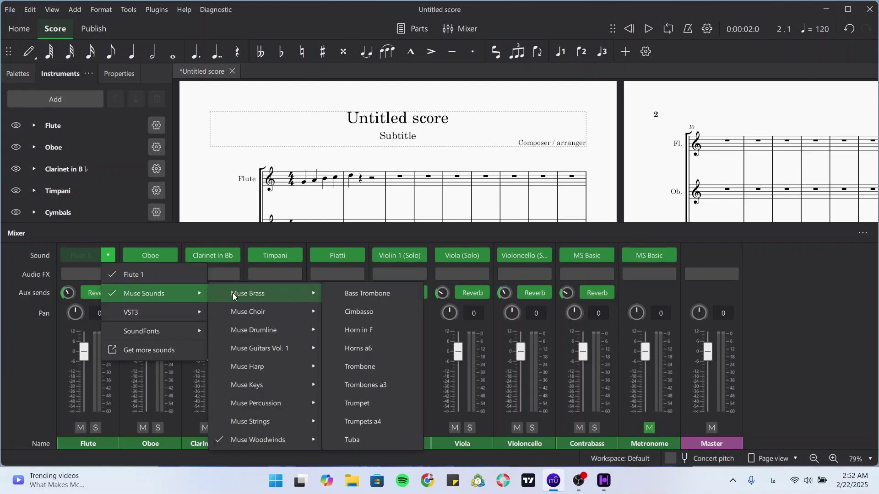
mouse_move(255, 439)
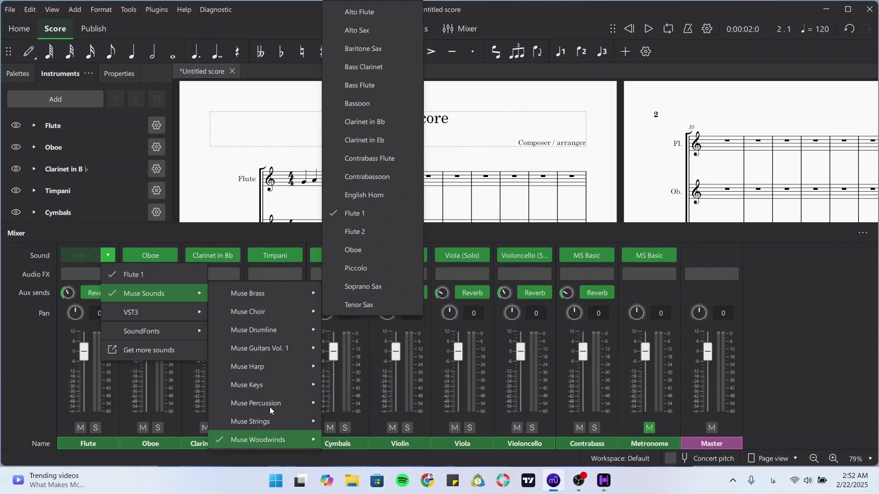
mouse_move(261, 314)
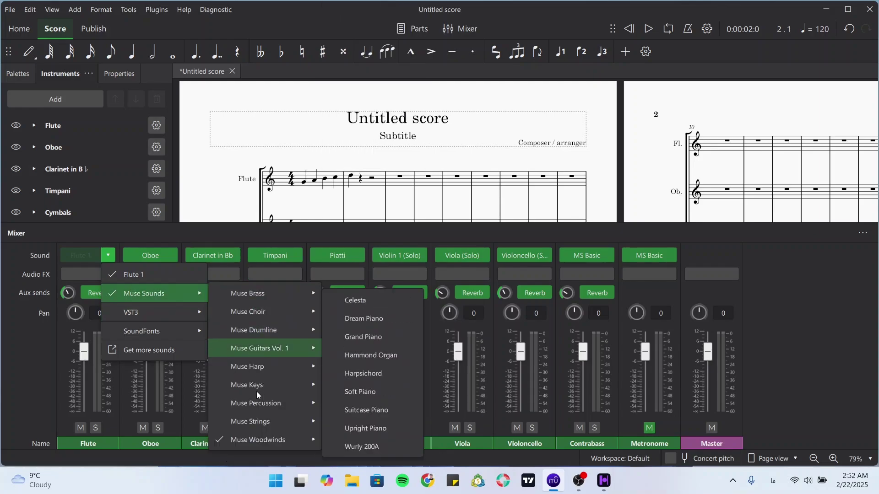
click(743, 240)
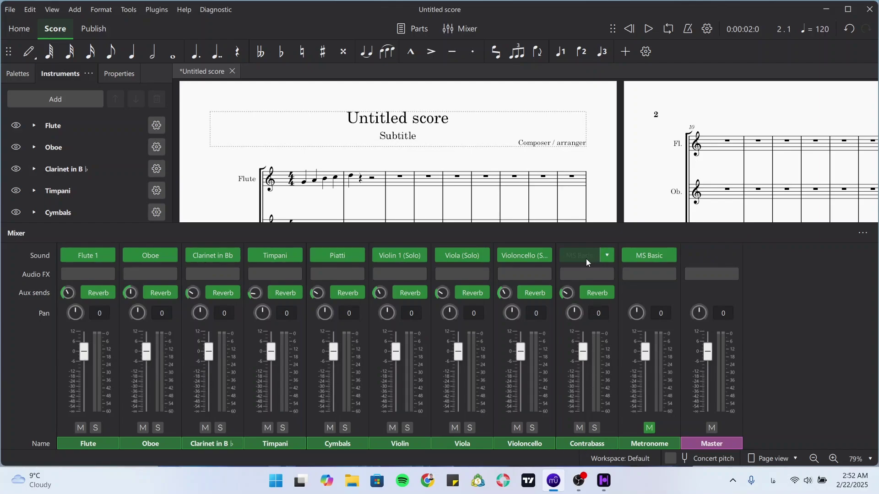
- Enter quarter notes C, D, E, F in measure 1 and G, A in measure 2 of the Contrabass staff, without a slur
scroll(209, 162, down, 3)
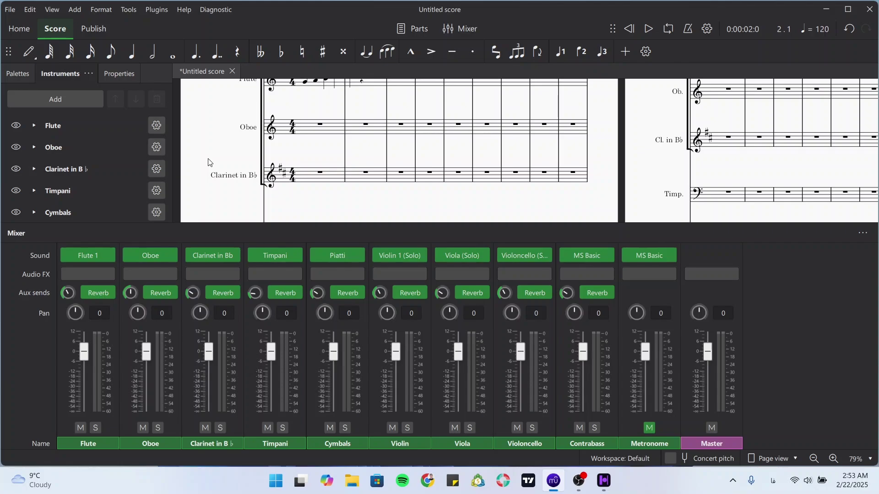
scroll(220, 164, down, 5)
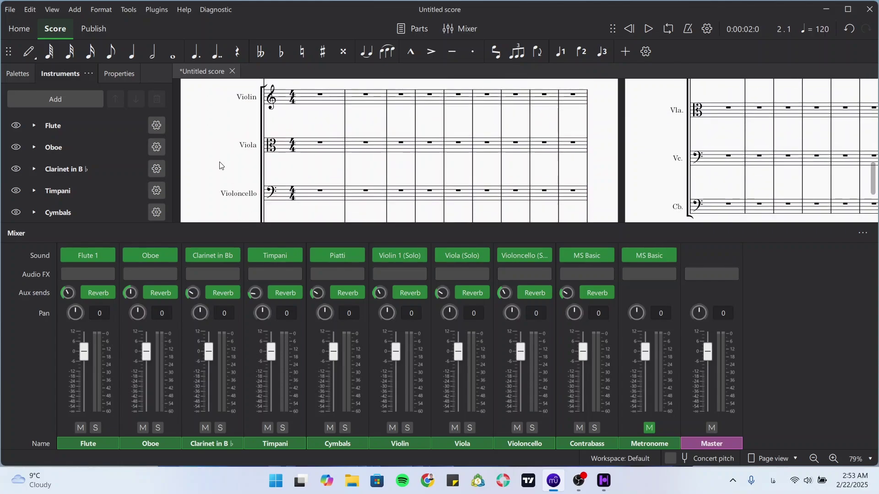
click(326, 137)
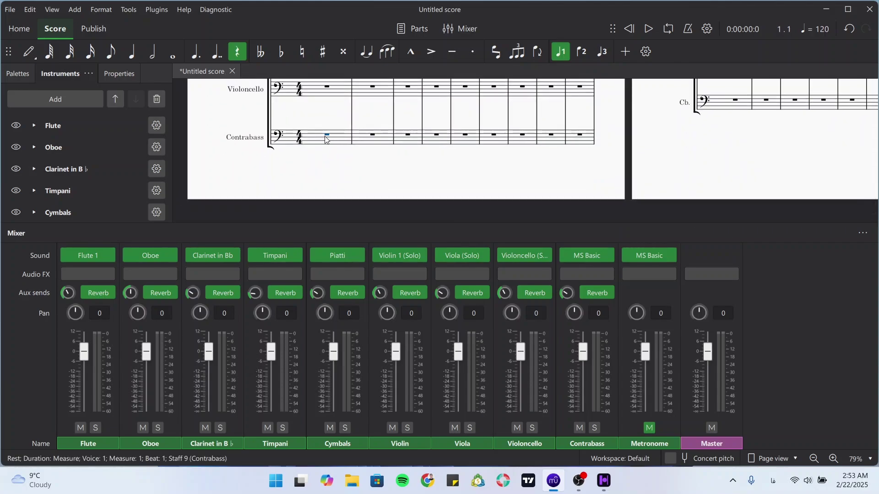
key(n)
click(320, 139)
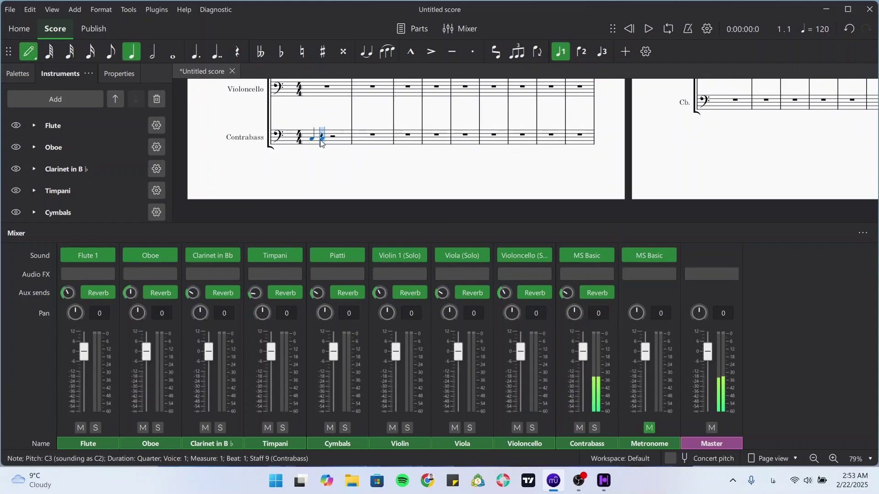
key(d)
key(e)
key(f)
key(g)
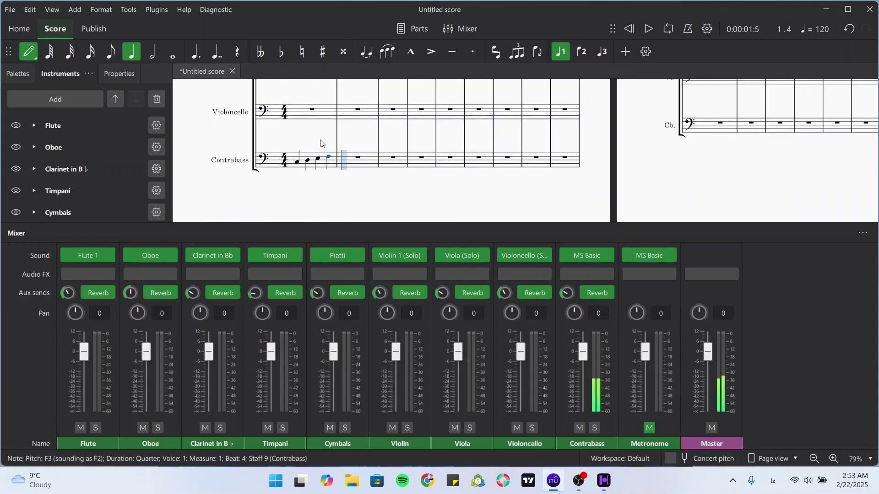
key(a)
key(s)
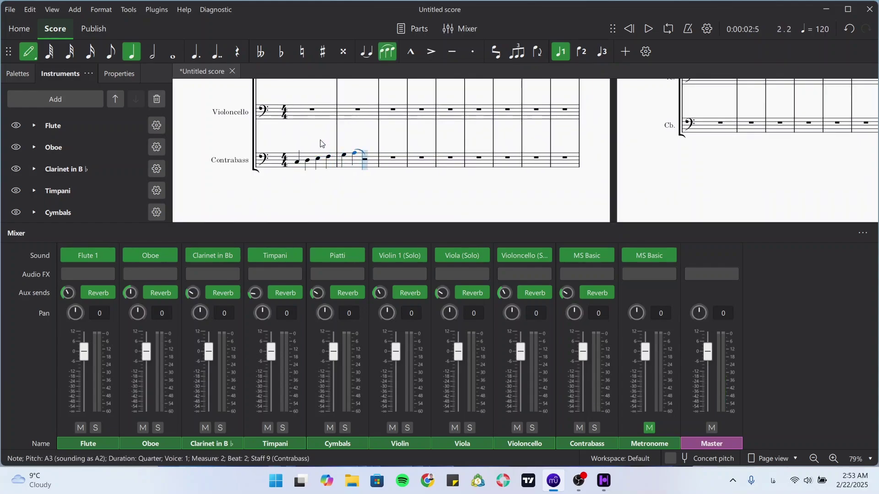
key(ctrl+z)
key(Escape)
key(Escape)
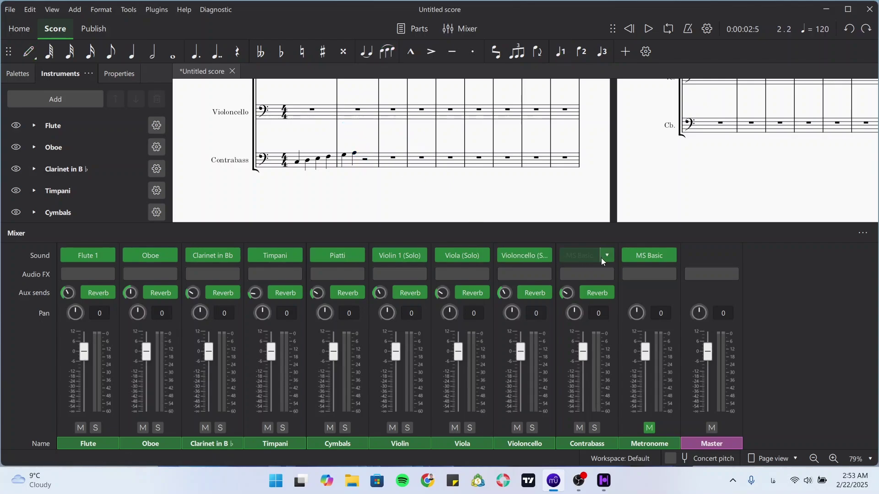
- Set the Contrabass sound to Contrabasses from Muse Strings and close the mixer
click(607, 256)
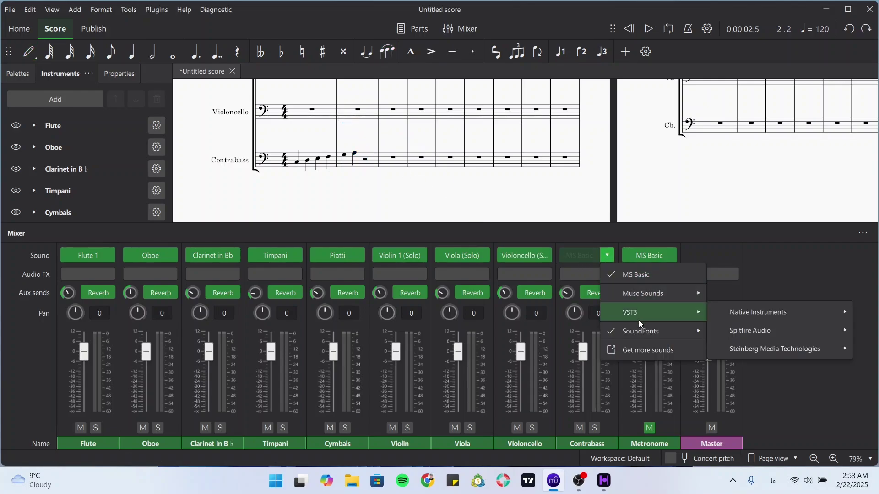
mouse_move(640, 295)
mouse_move(743, 421)
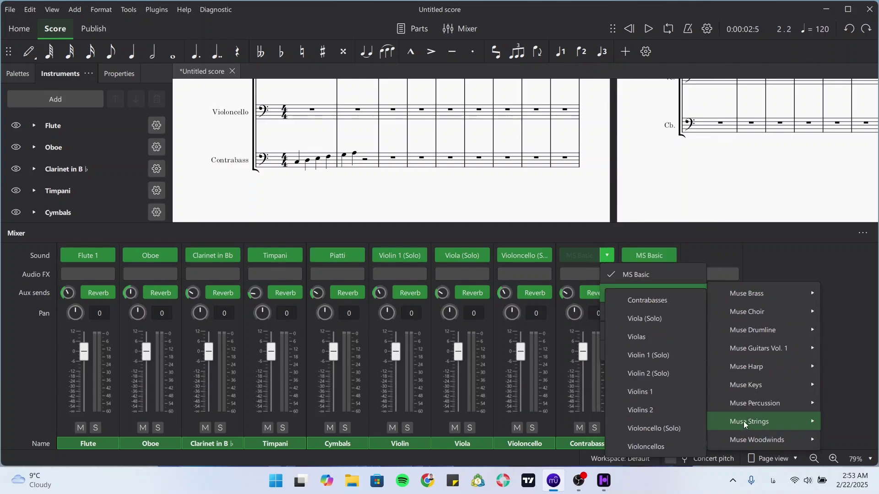
click(641, 300)
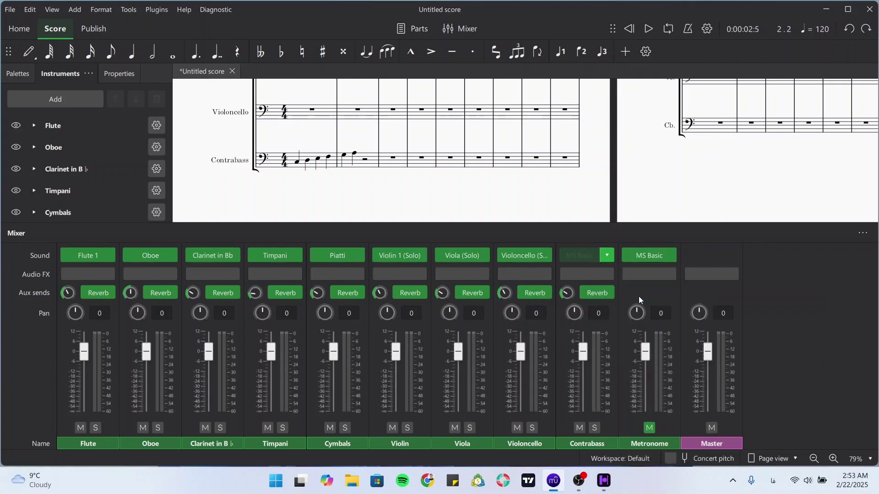
click(461, 28)
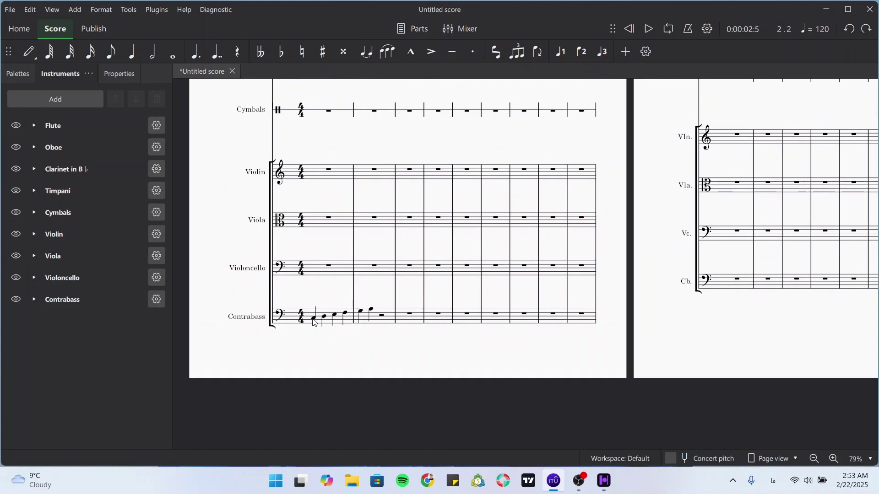
- Play back the Contrabass part from its first note and clear the selection
click(314, 319)
key(space)
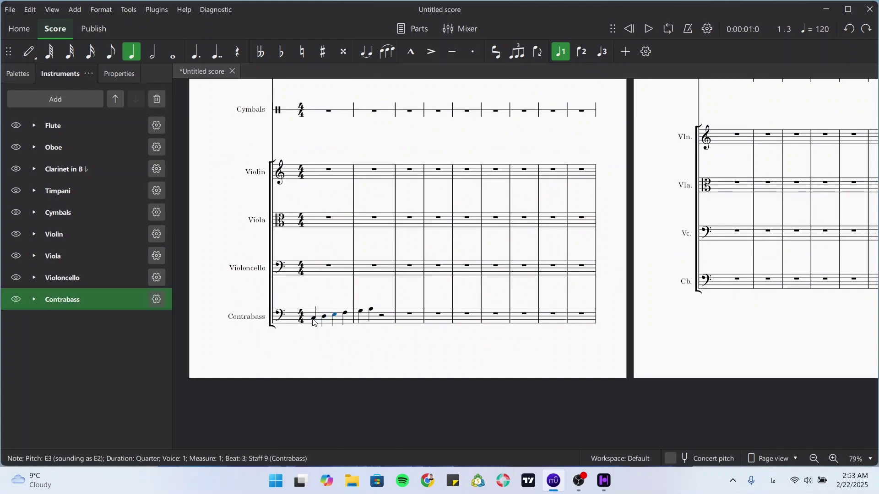
click(382, 296)
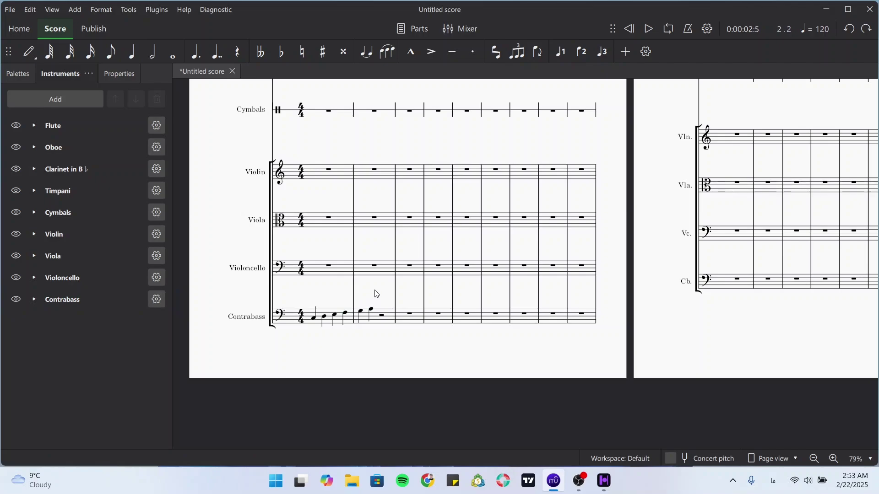
- Set the Flute sound to Electric LP - Heavy from Muse Guitars Vol. 1 in the mixer and close the mixer
scroll(376, 297, up, 5)
scroll(307, 305, up, 3)
scroll(316, 288, down, 5)
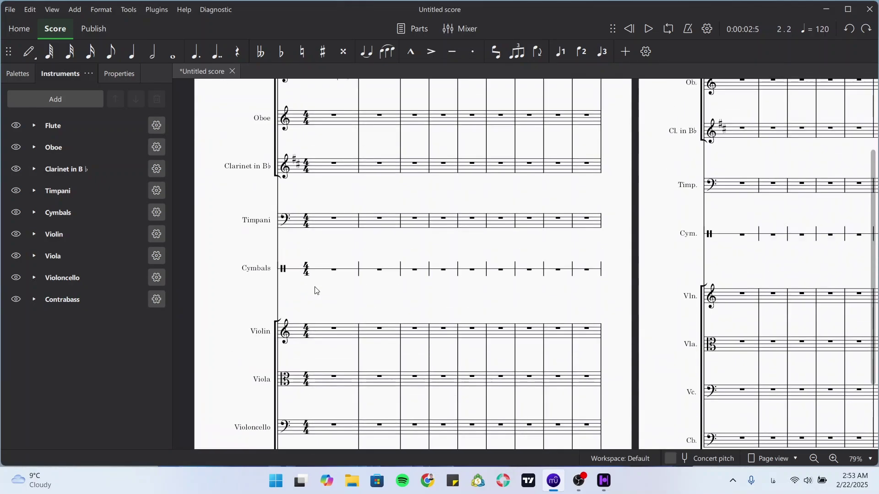
scroll(324, 280, up, 3)
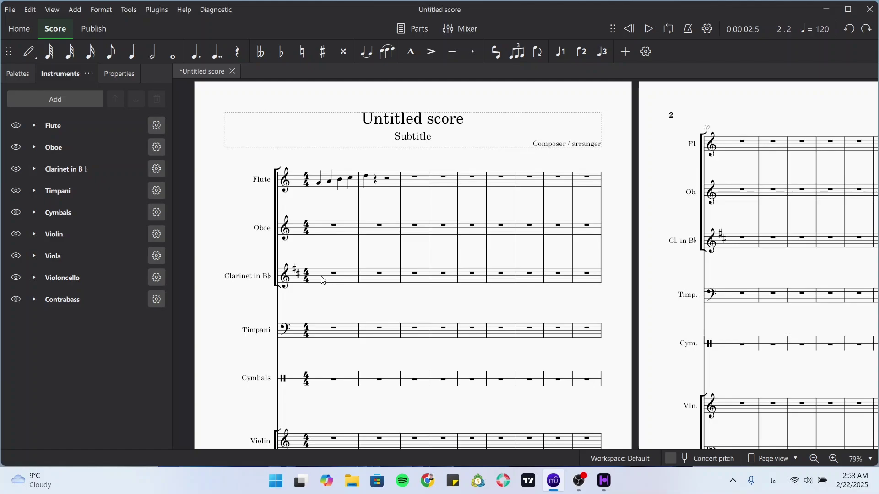
scroll(332, 266, up, 1)
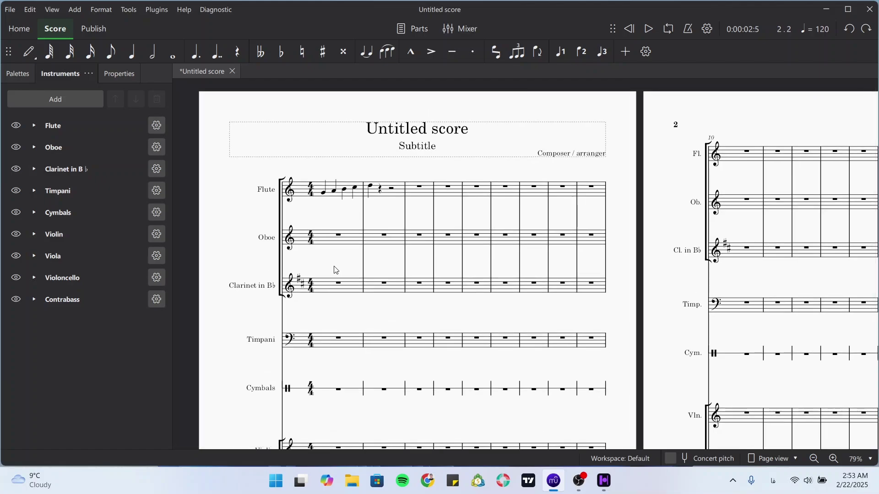
scroll(336, 226, up, 1)
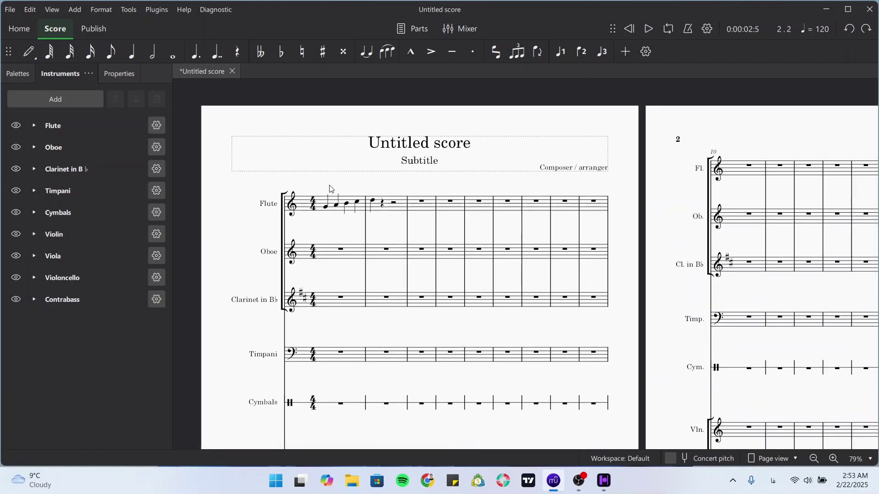
scroll(320, 186, down, 1)
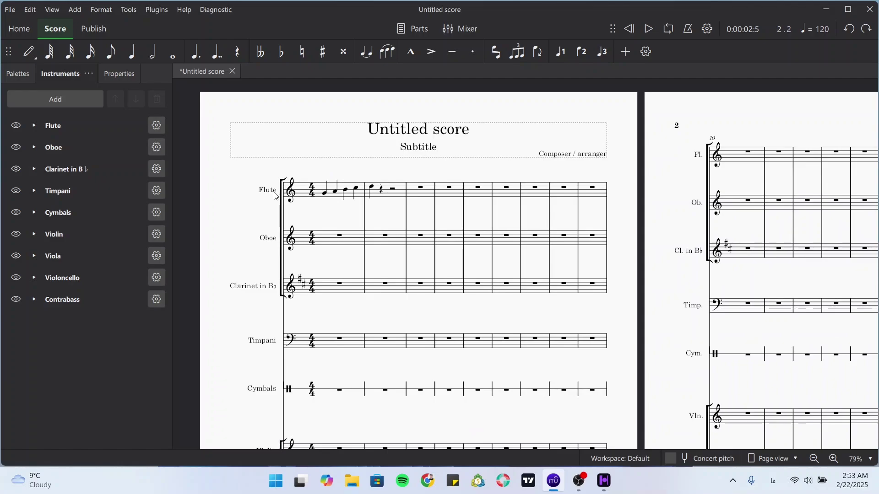
click(460, 28)
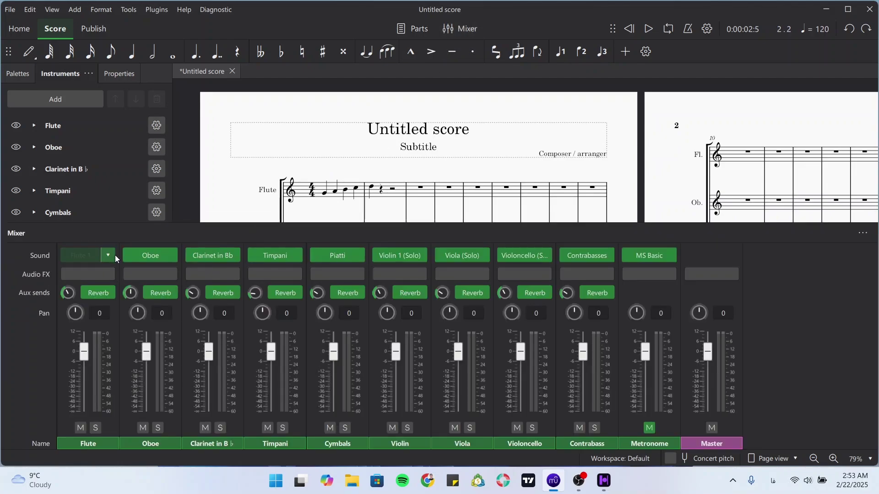
click(109, 255)
mouse_move(153, 295)
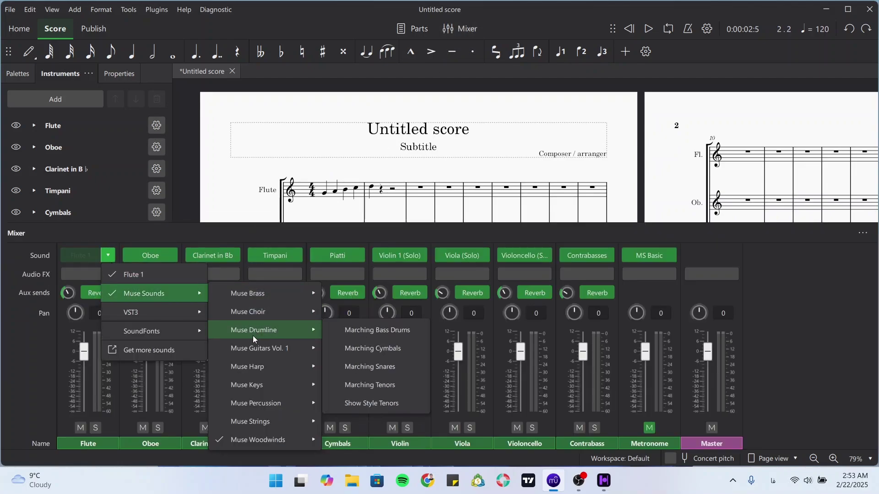
mouse_move(268, 424)
mouse_move(258, 348)
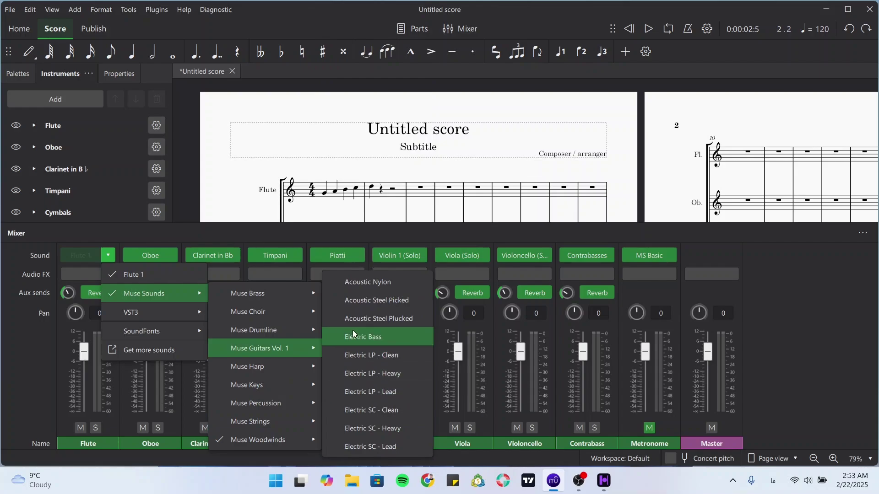
click(378, 375)
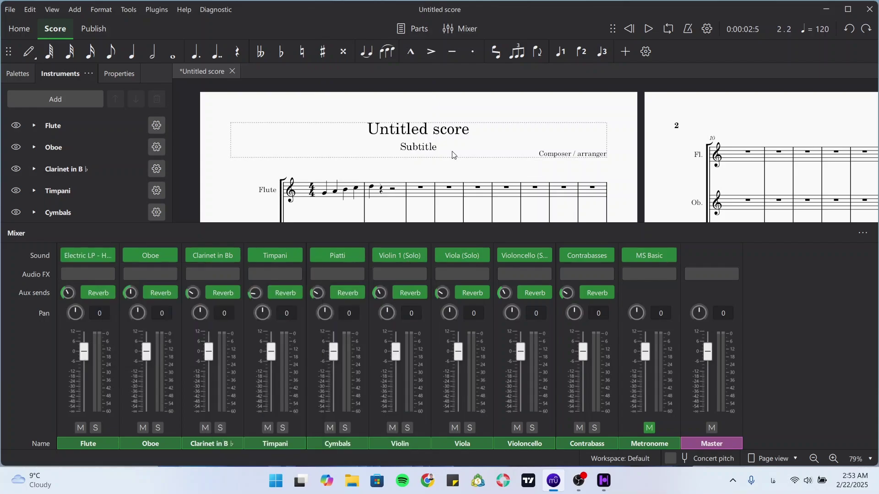
click(469, 33)
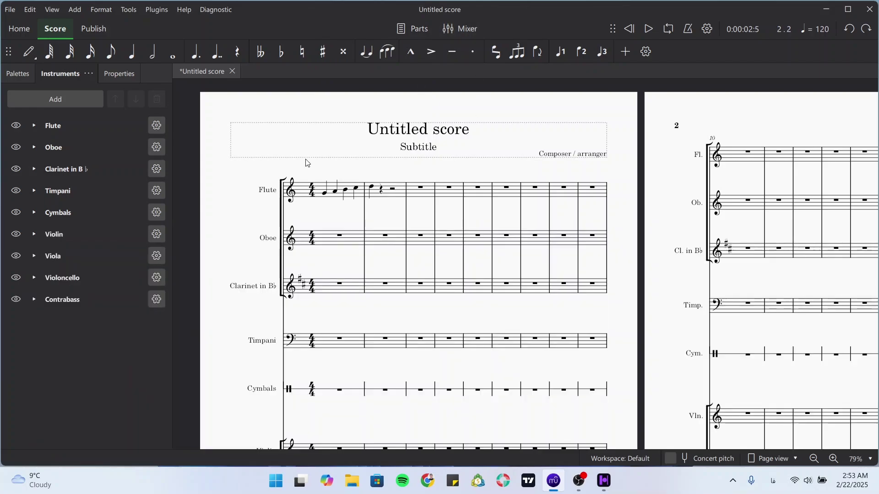
- Play back the Flute part from its first note in measure 1, stop it and clear the selection
click(326, 196)
key(space)
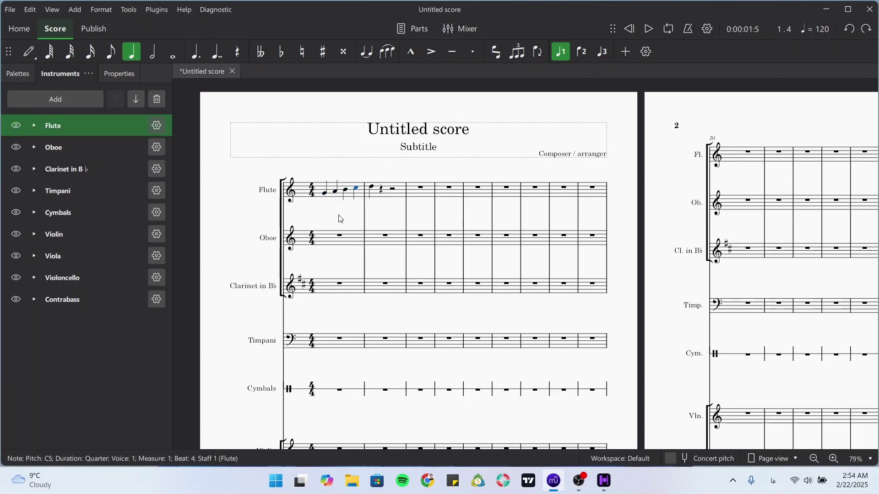
key(Escape)
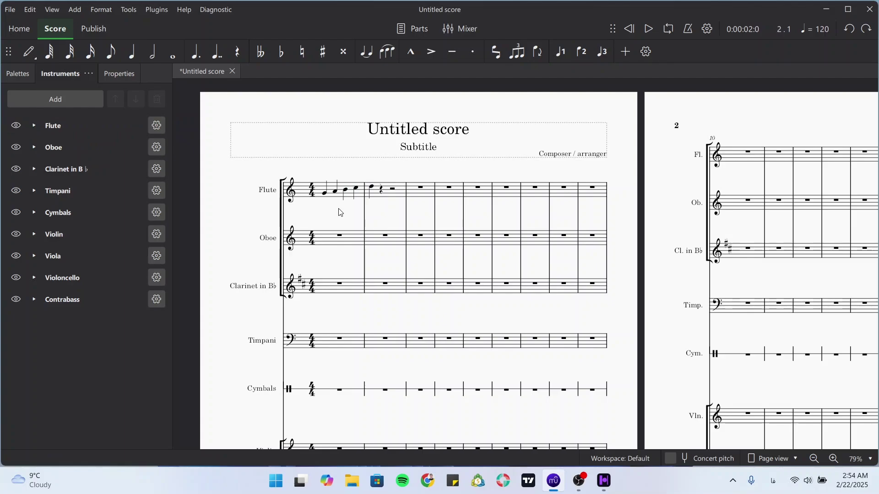
- Open the mixer to review the sounds assigned to all instruments and close it again
scroll(341, 212, down, 1)
scroll(341, 204, down, 1)
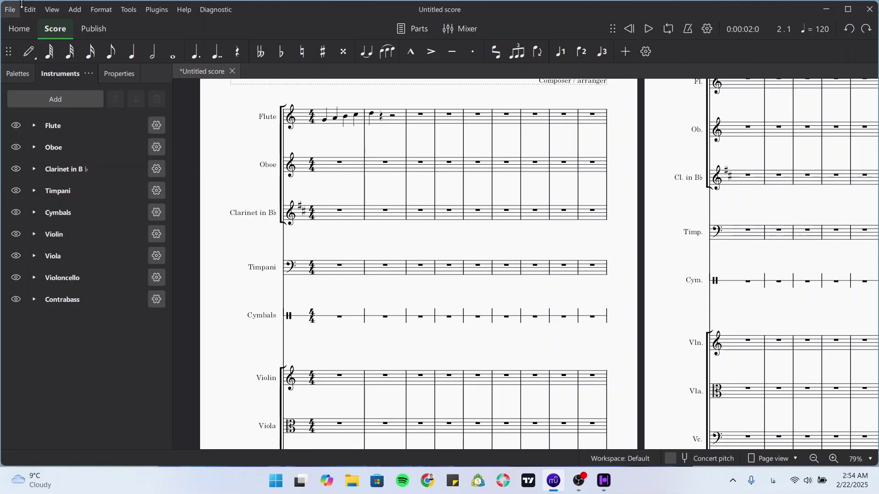
click(446, 33)
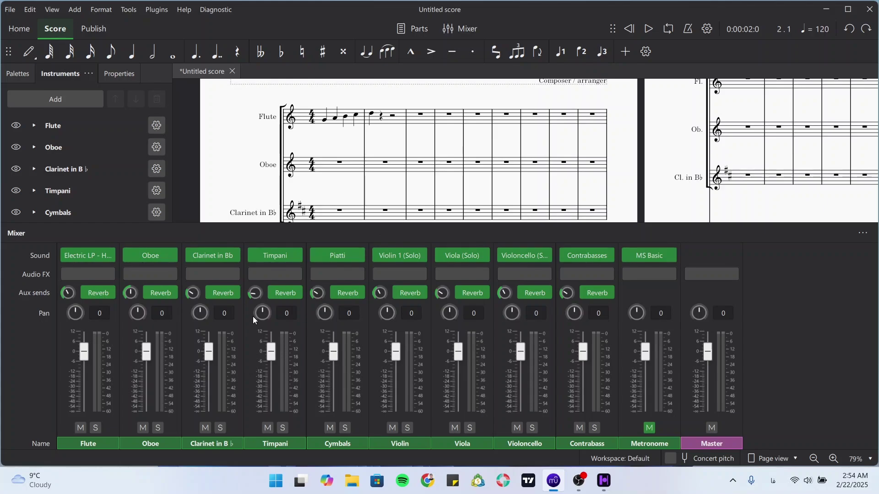
click(449, 34)
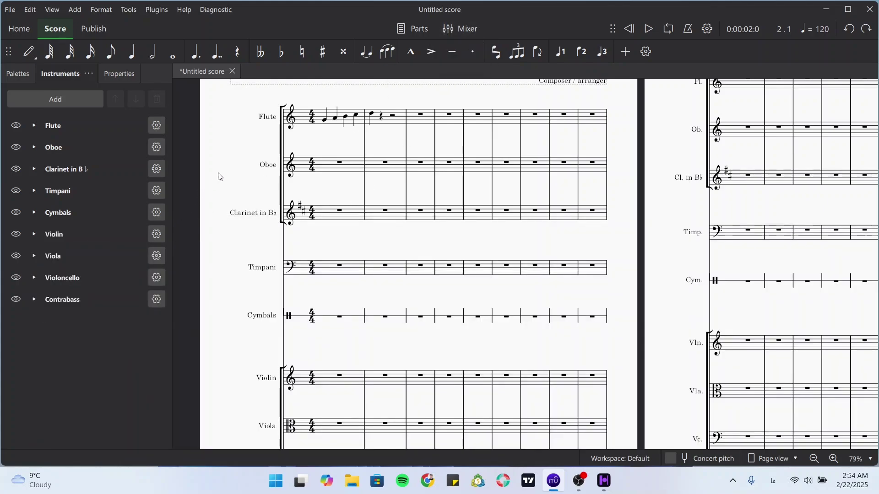